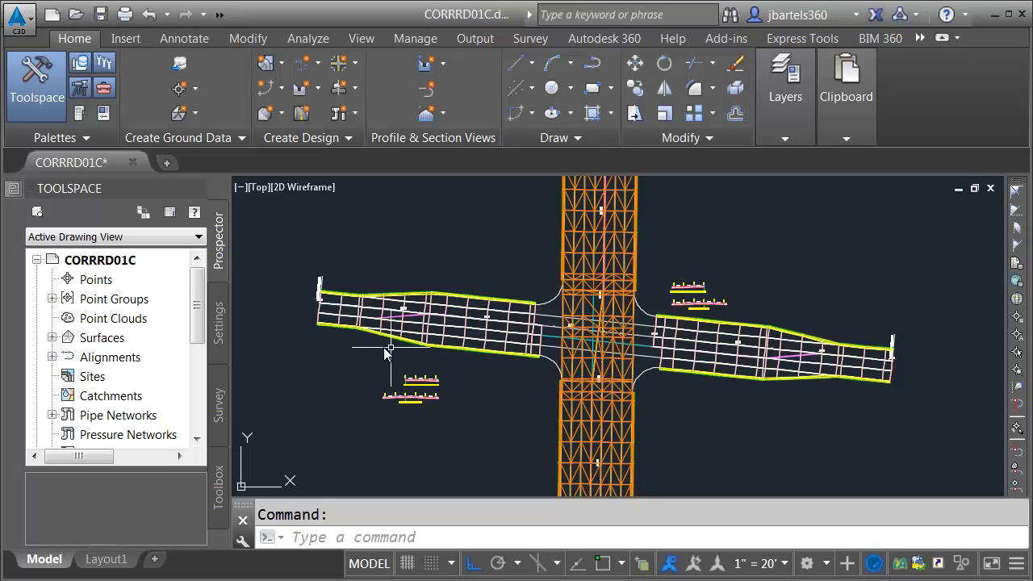
# Open the left corridor in the Section Editor and step through stations up to 1+00.00'.
pyautogui.click(316, 306)
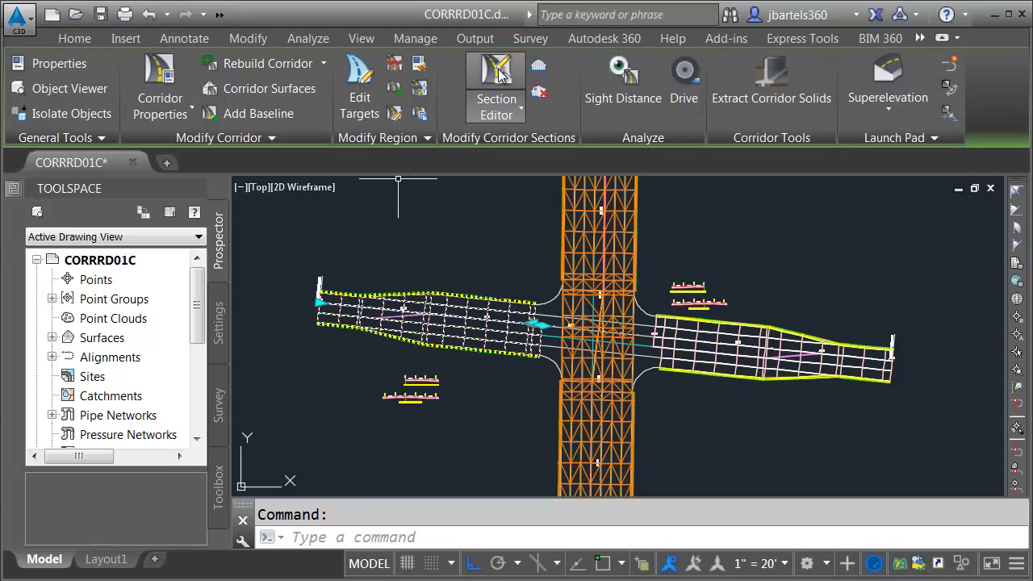
pyautogui.click(496, 93)
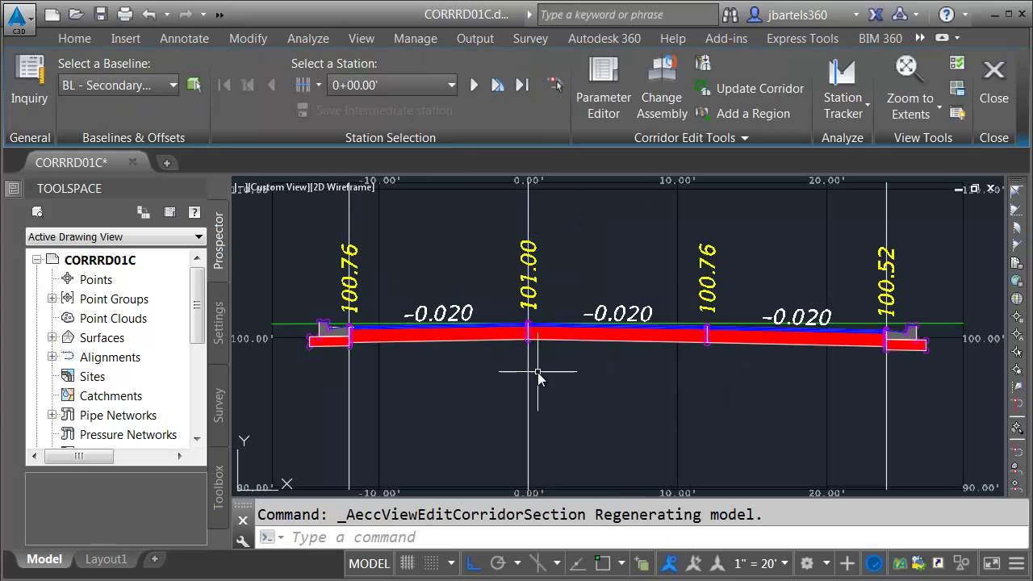
pyautogui.click(474, 86)
pyautogui.click(474, 86)
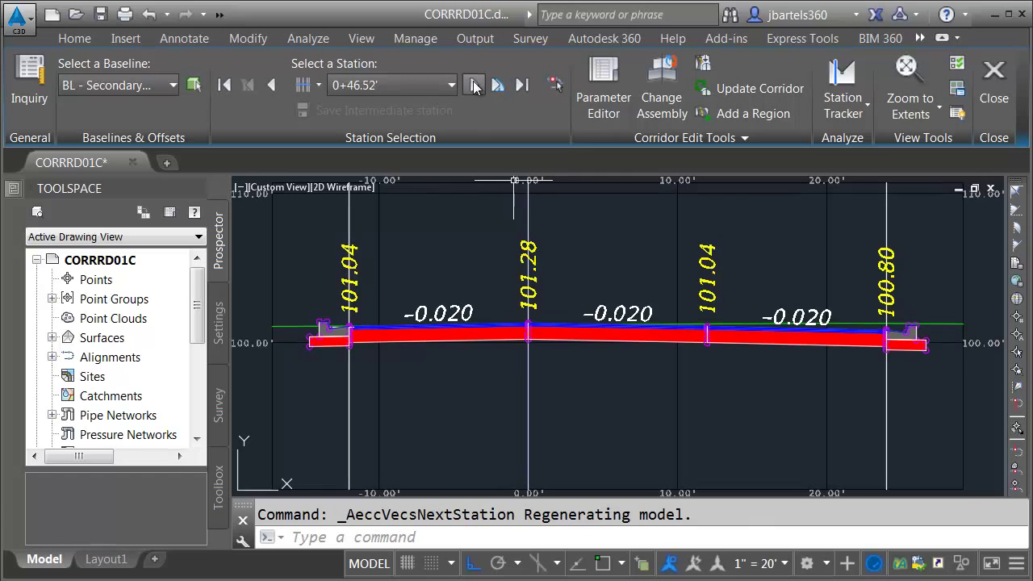
pyautogui.click(474, 86)
pyautogui.click(474, 87)
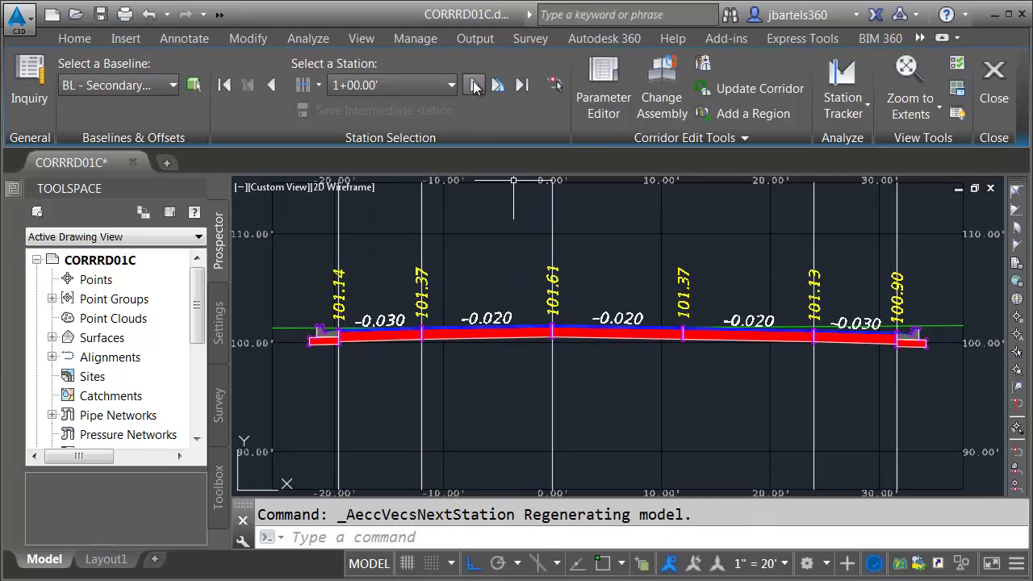
# Step through the remaining sections from 1+31.16' past 2+25.00' and 2+55.37' to 2+75.00'.
pyautogui.click(474, 86)
pyautogui.click(474, 86)
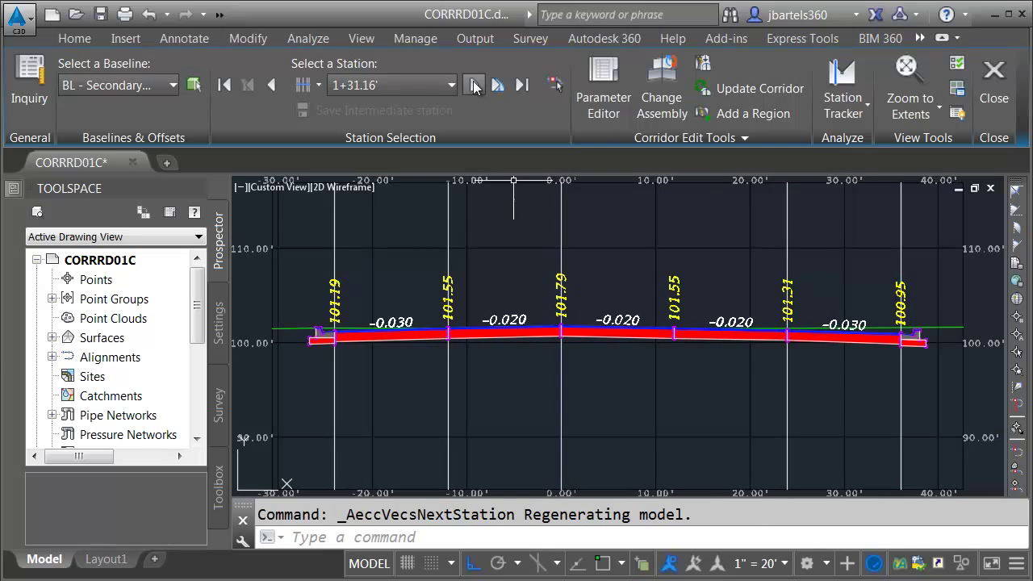
pyautogui.click(474, 87)
pyautogui.click(474, 87)
pyautogui.click(474, 86)
pyautogui.click(474, 86)
pyautogui.click(474, 86)
pyautogui.click(473, 86)
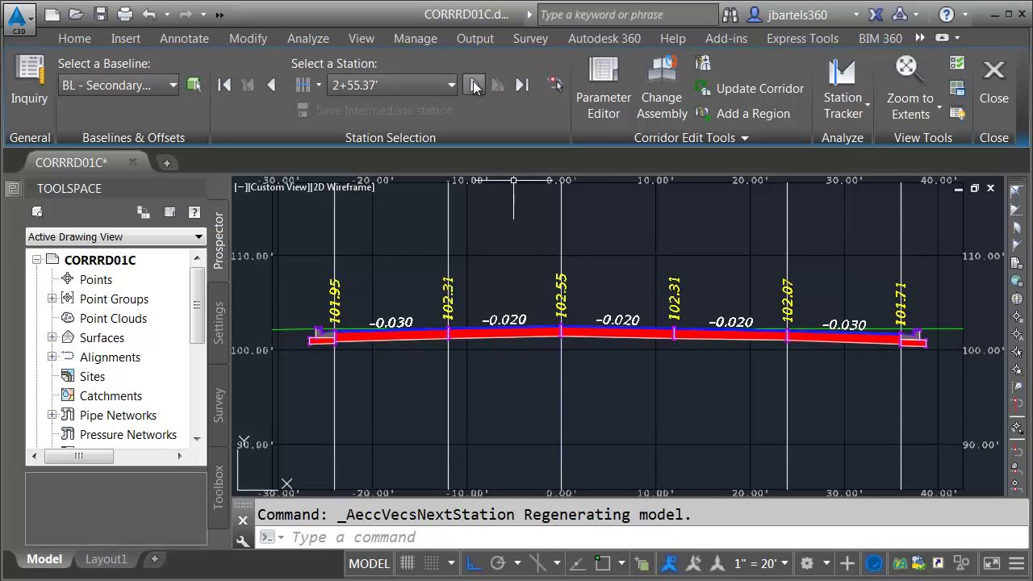
pyautogui.click(474, 86)
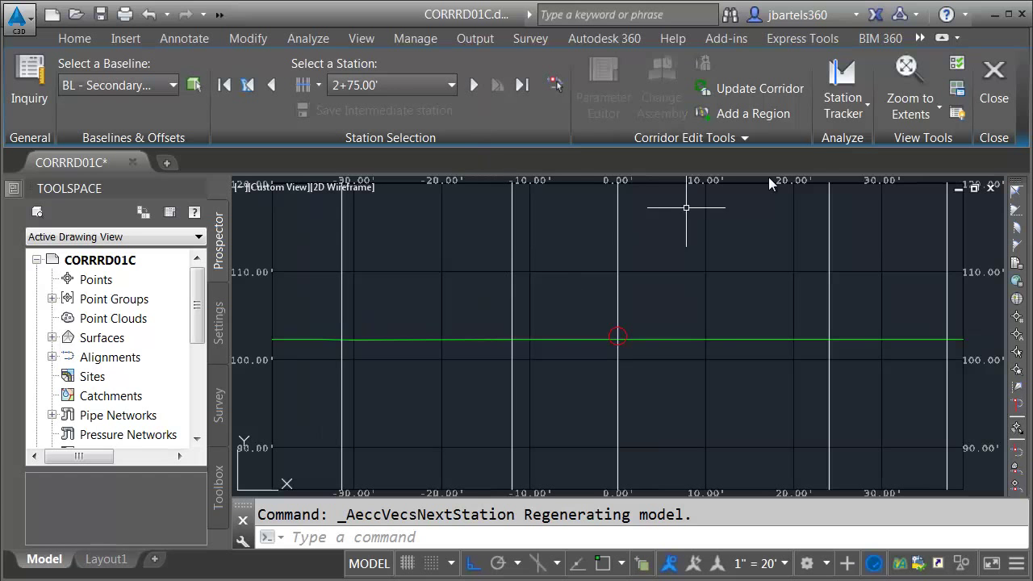
# Close the Section Editor and pan the plan view along the corridor east of the intersection.
pyautogui.click(994, 80)
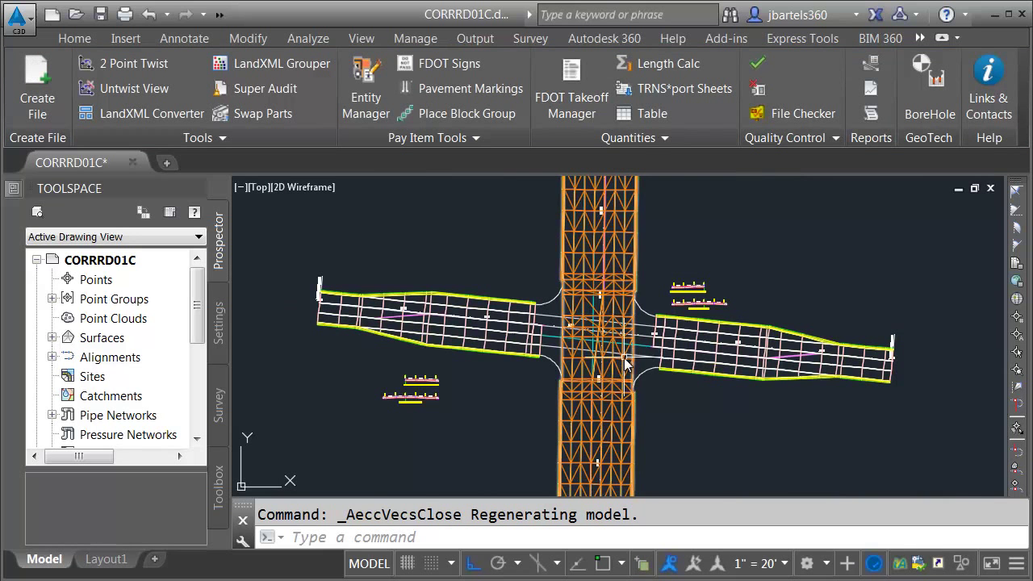
pyautogui.scroll(2, 417, 363)
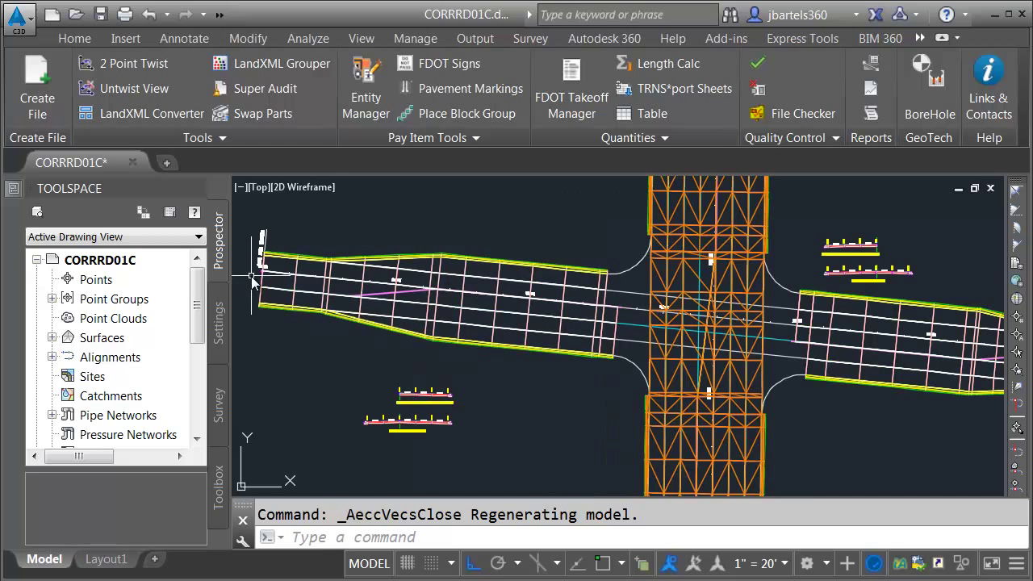
pyautogui.scroll(3, 577, 324)
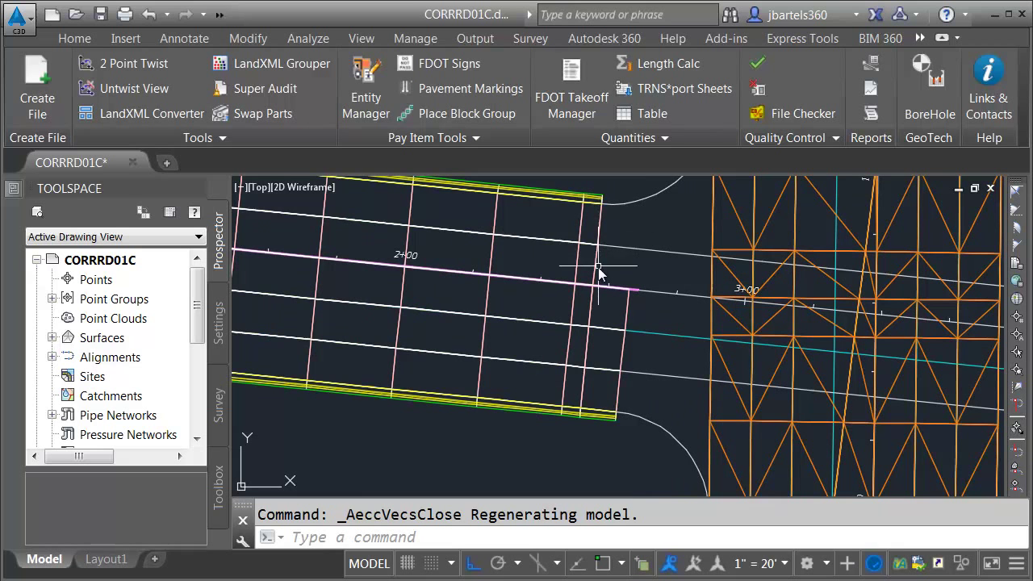
pyautogui.moveTo(602, 230); pyautogui.dragTo(265, 307, button='middle')
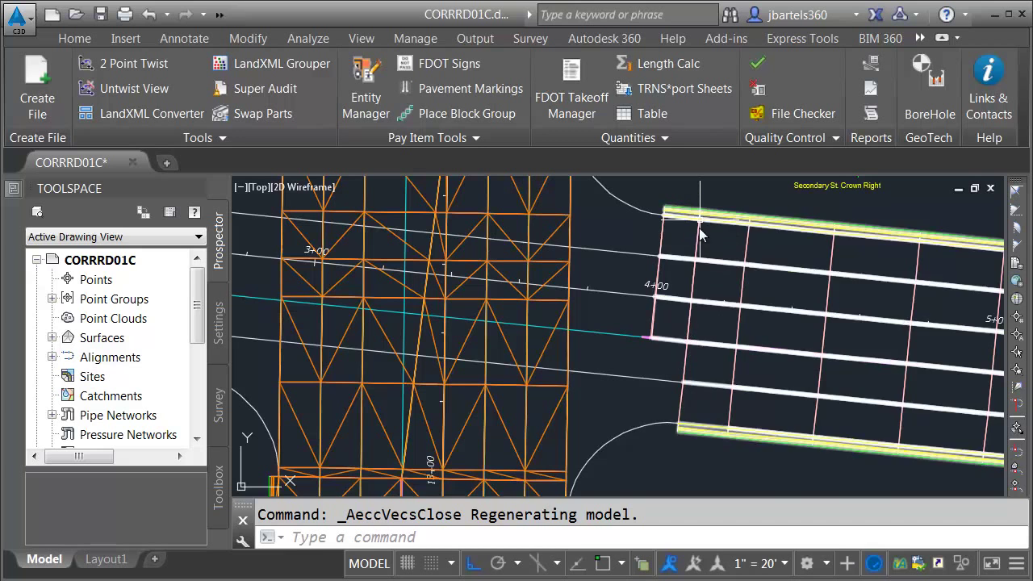
pyautogui.moveTo(750, 363); pyautogui.dragTo(394, 309, button='middle')
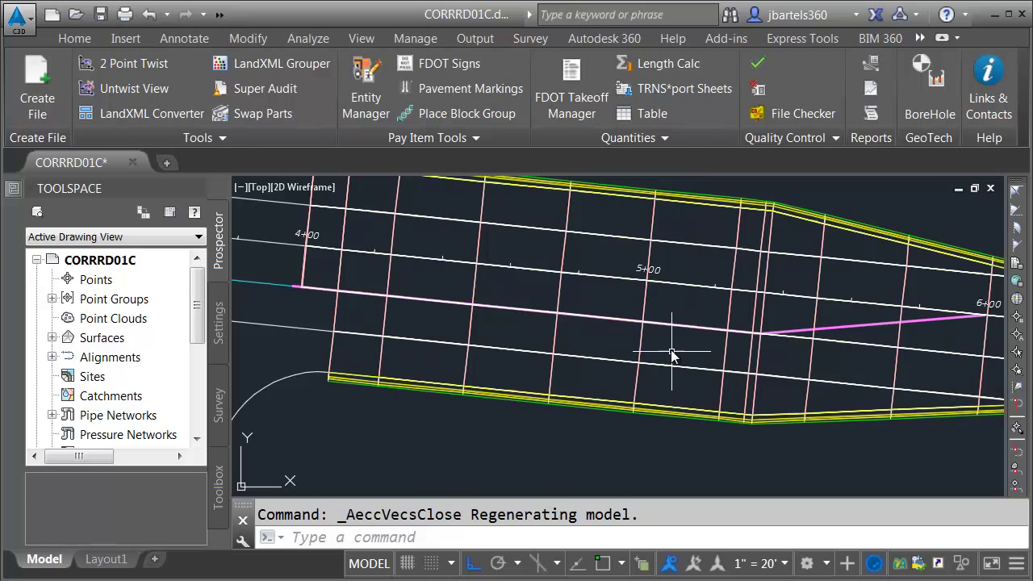
pyautogui.scroll(-5, 670, 355)
pyautogui.moveTo(644, 408); pyautogui.dragTo(708, 400, button='middle')
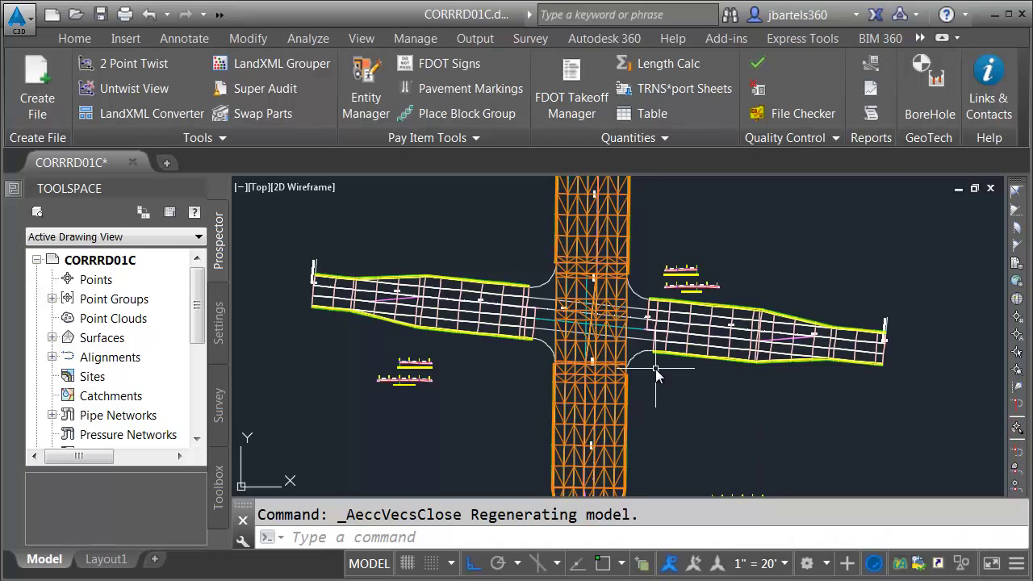
pyautogui.moveTo(655, 368)
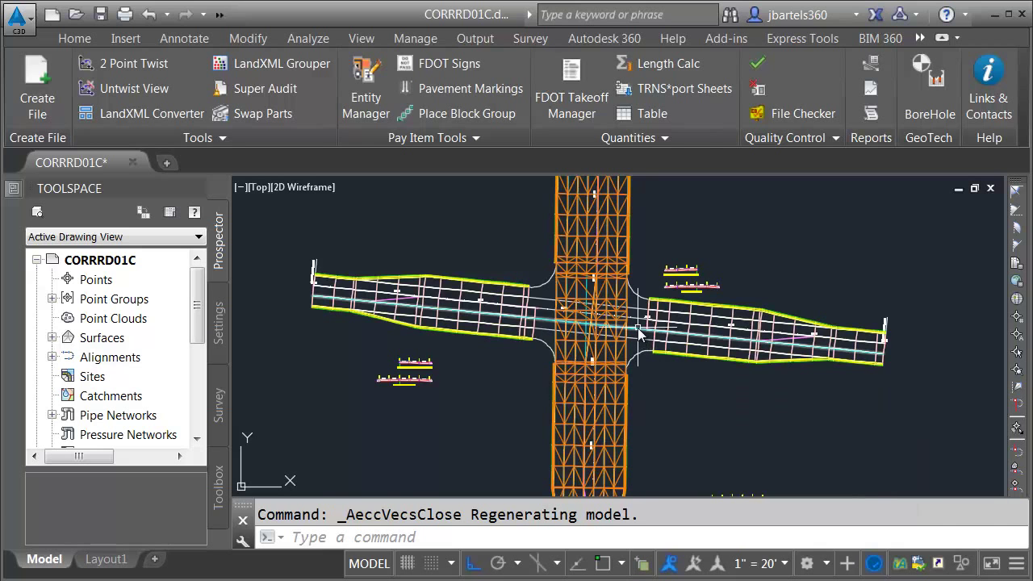
pyautogui.moveTo(640, 323)
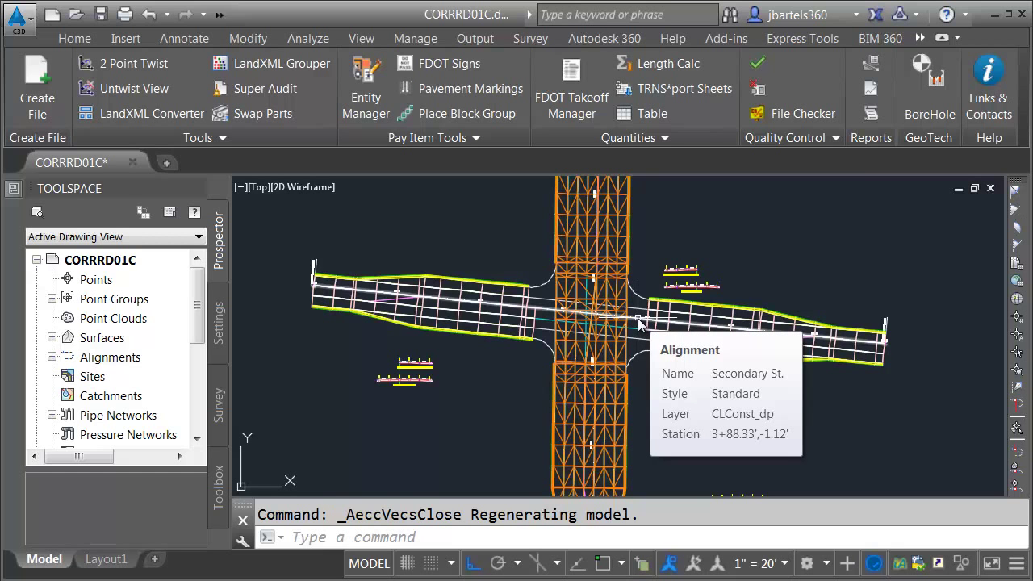
# Open the Secondary St. alignment's source drawing ALGNRD01 and bring it to the front.
pyautogui.click(640, 323)
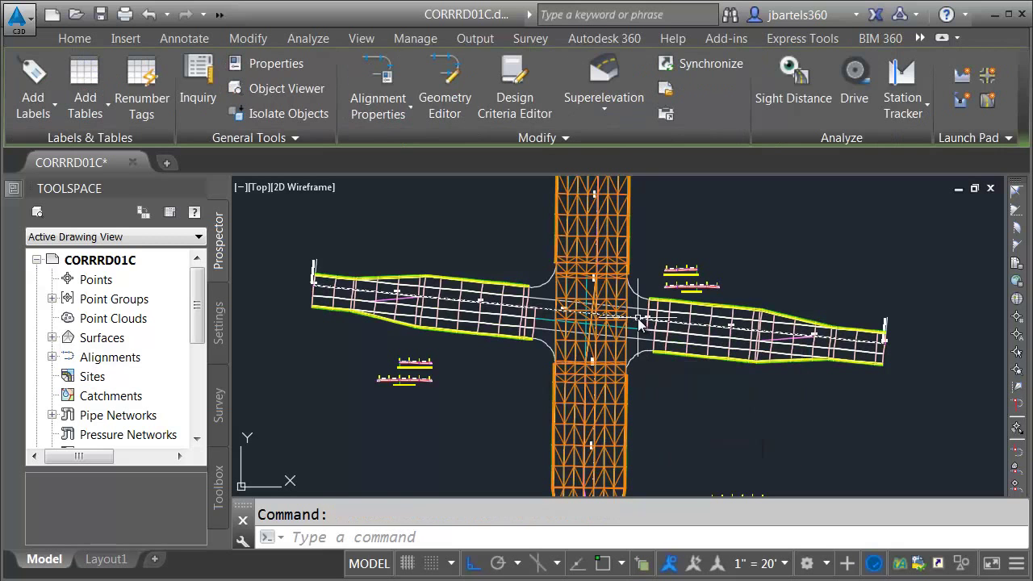
pyautogui.rightClick(652, 193)
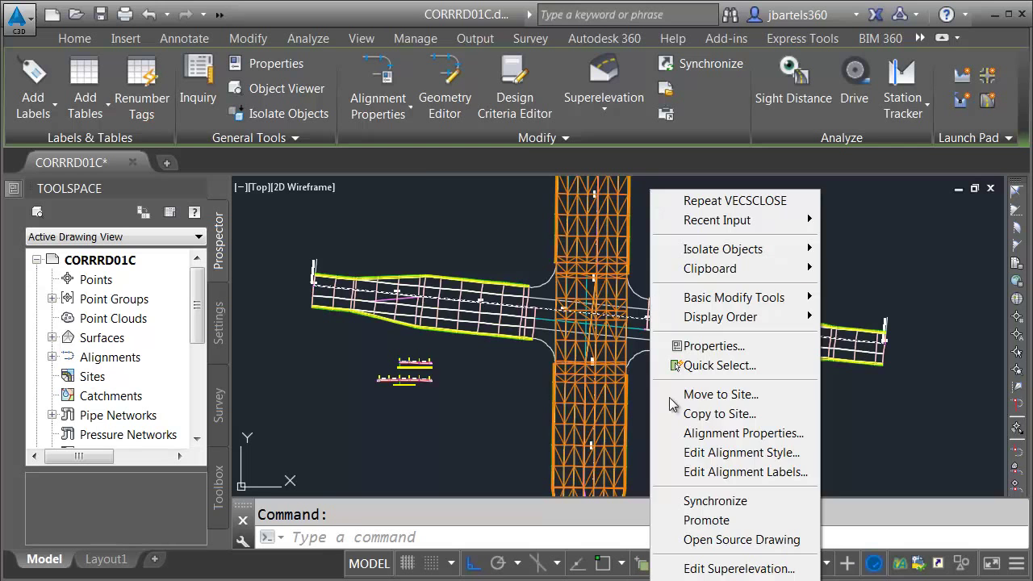
pyautogui.click(686, 540)
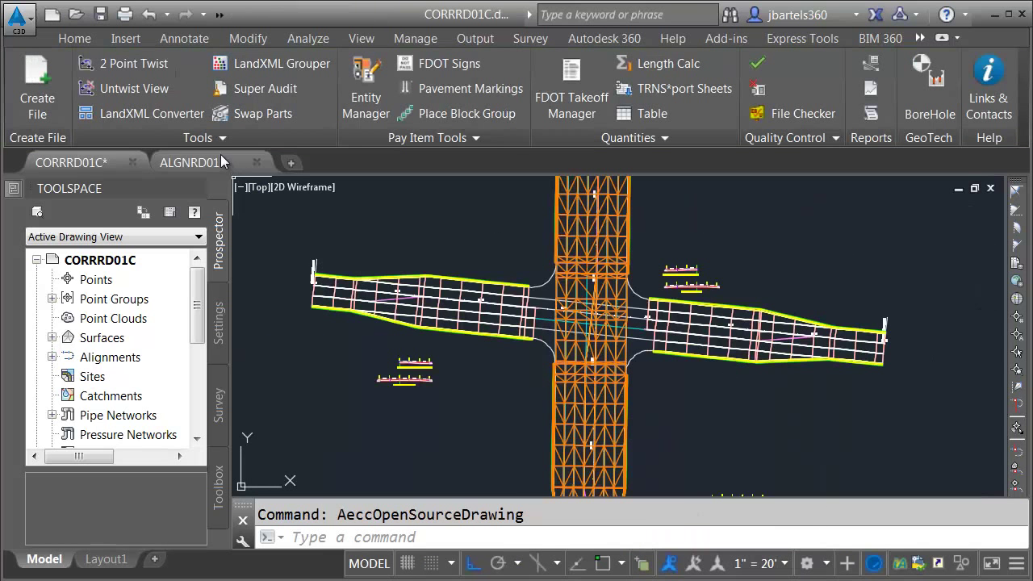
pyautogui.click(221, 155)
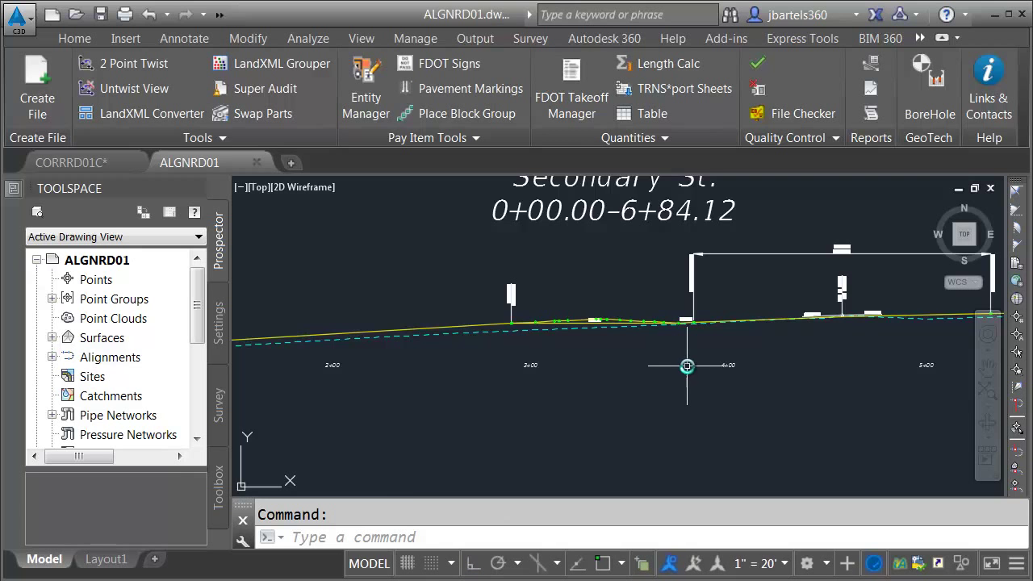
# Zoom to the intersection in ALGNRD01 and select the Secondary St. centerline.
pyautogui.scroll(-3, 687, 429)
pyautogui.moveTo(502, 395); pyautogui.dragTo(692, 295, button='middle')
pyautogui.scroll(1, 544, 355)
pyautogui.scroll(5, 544, 354)
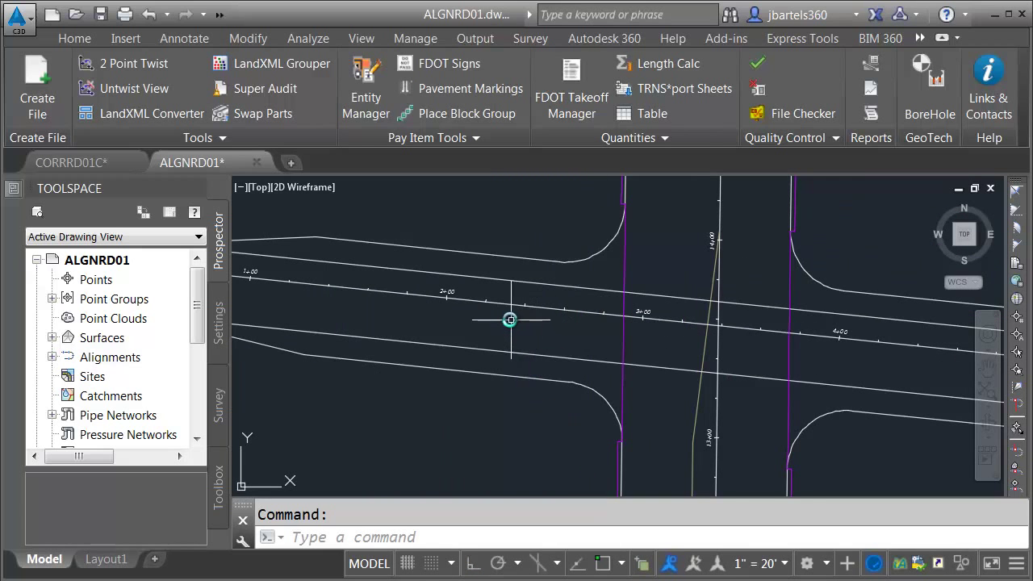
pyautogui.moveTo(506, 329)
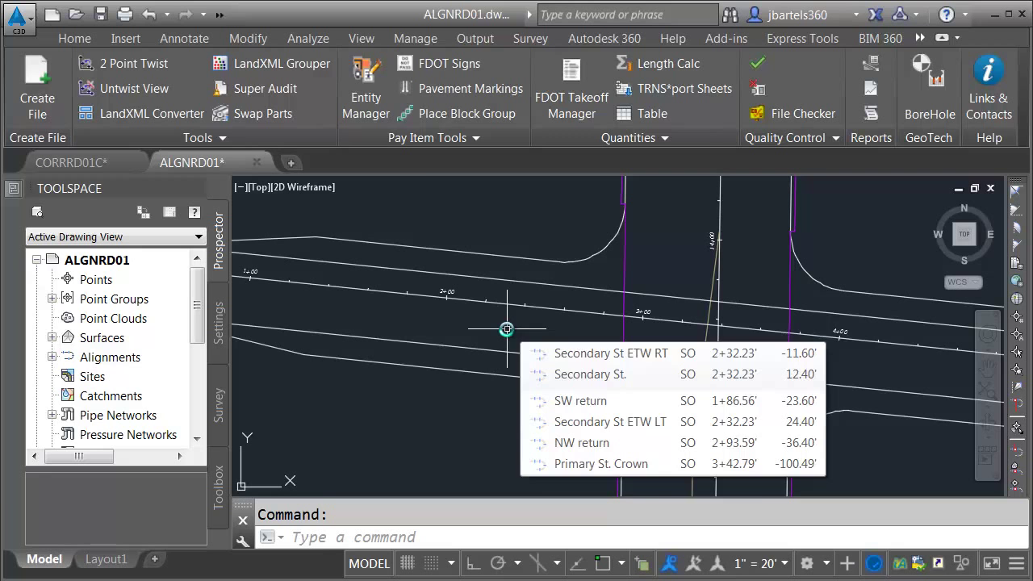
pyautogui.click(503, 302)
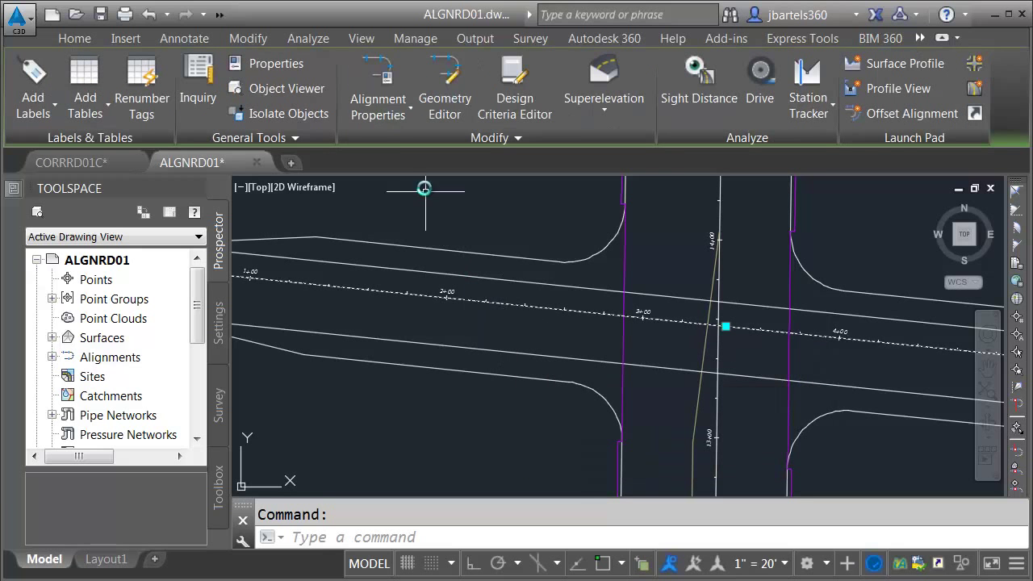
# Add a 60 mi/h design speed starting at 0+00.00' in Secondary St.'s Alignment Properties.
pyautogui.click(376, 66)
pyautogui.click(591, 104)
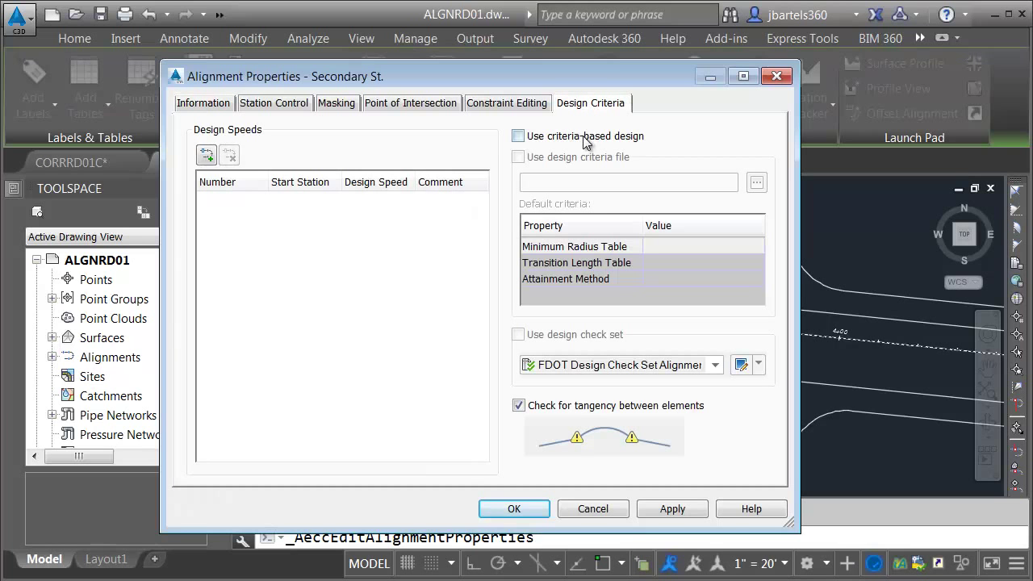
pyautogui.click(207, 155)
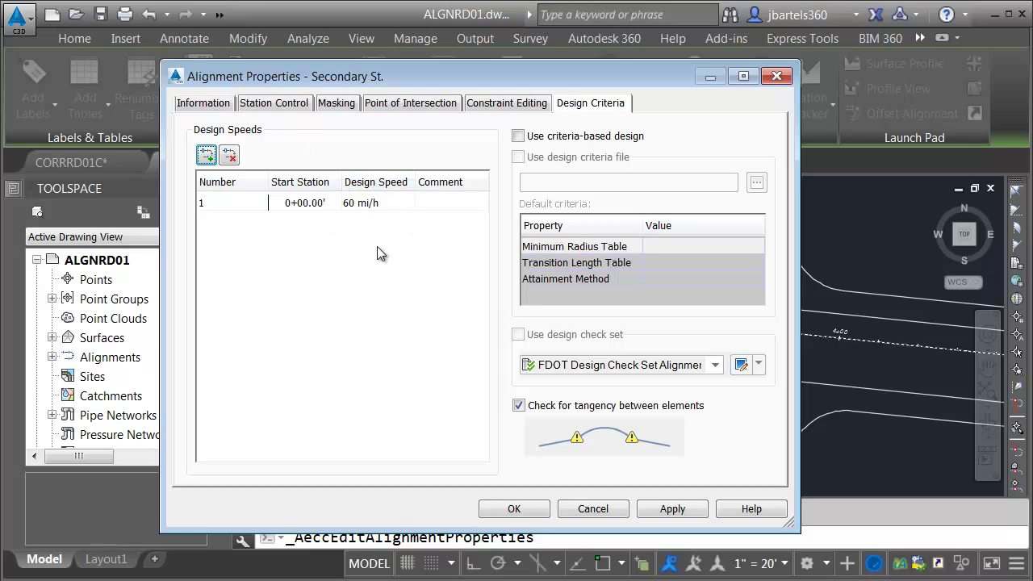
pyautogui.click(506, 510)
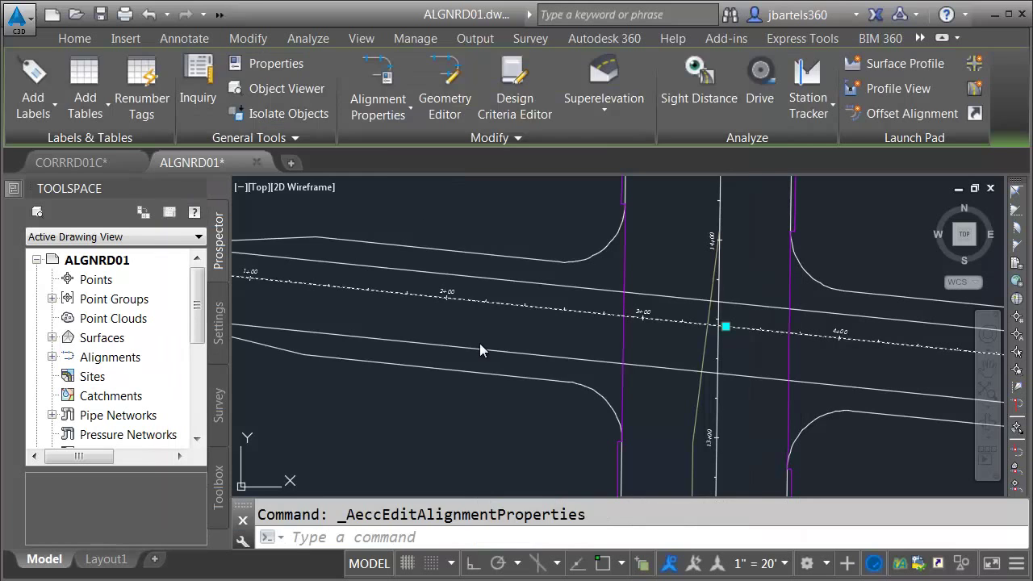
# Create a user-defined superelevation curve on Secondary St. in the Superelevation Curve Manager.
pyautogui.click(604, 108)
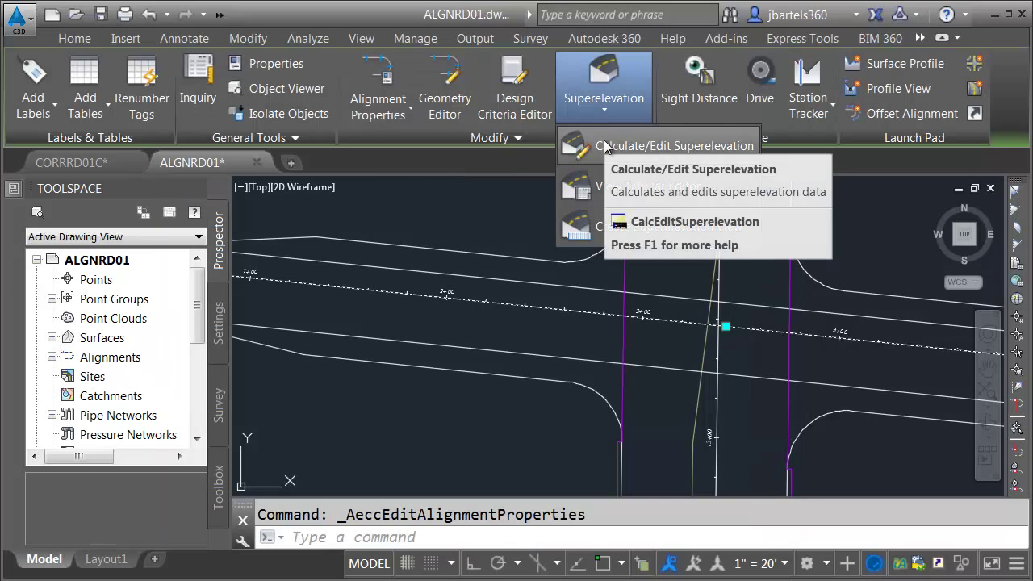
pyautogui.click(604, 140)
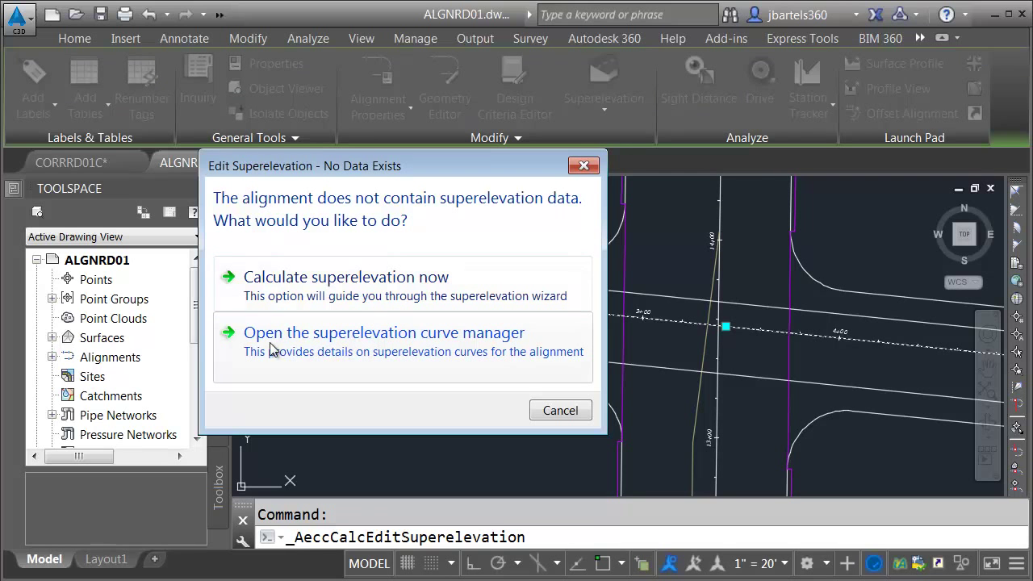
pyautogui.click(429, 345)
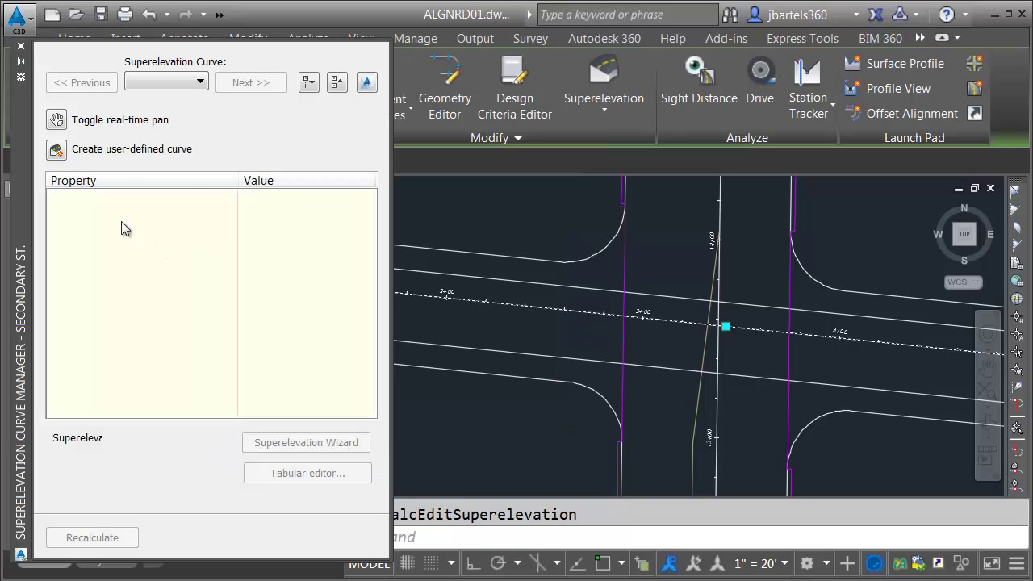
pyautogui.click(55, 150)
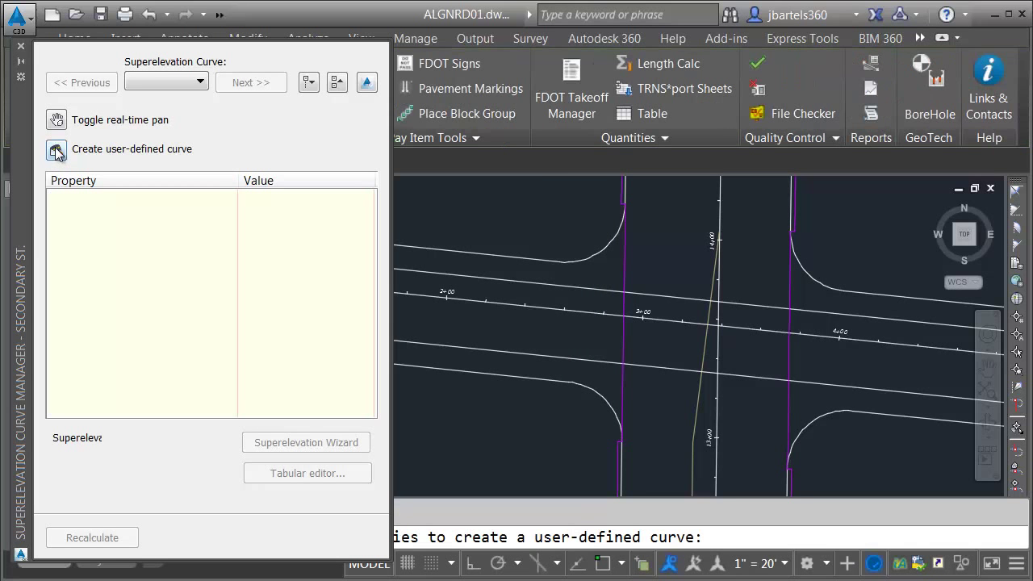
pyautogui.moveTo(475, 329)
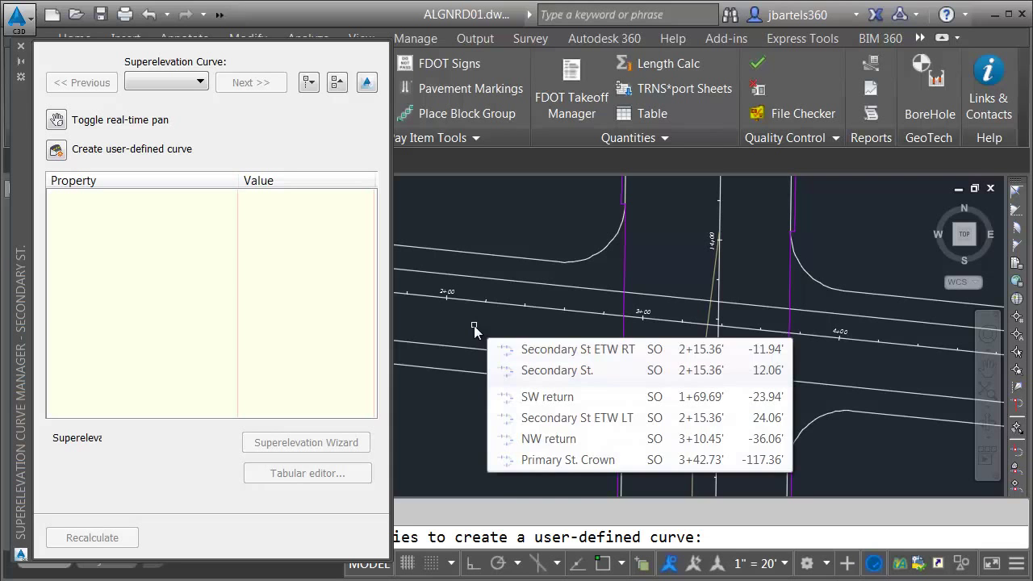
pyautogui.click(497, 303)
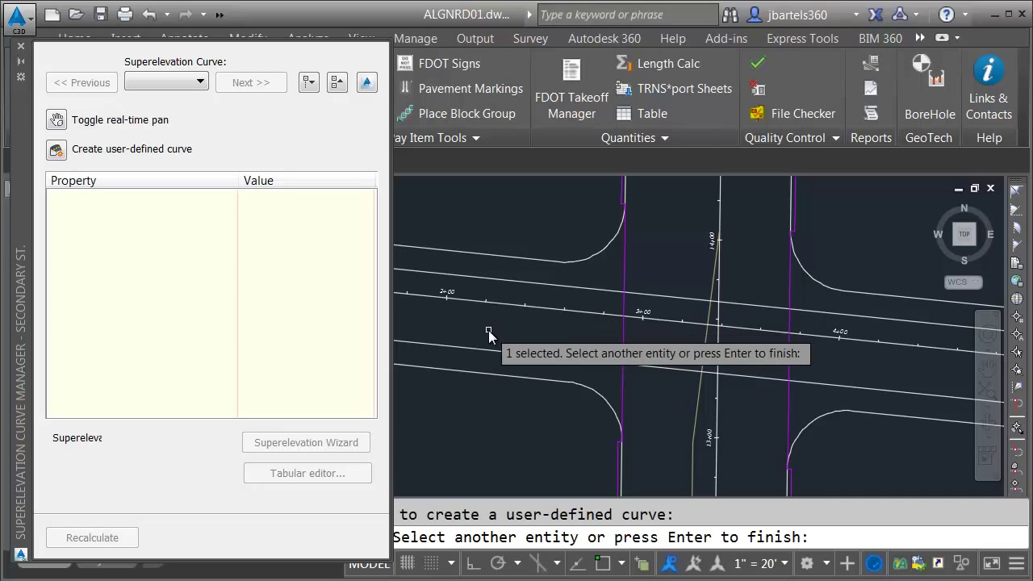
pyautogui.press('Return')
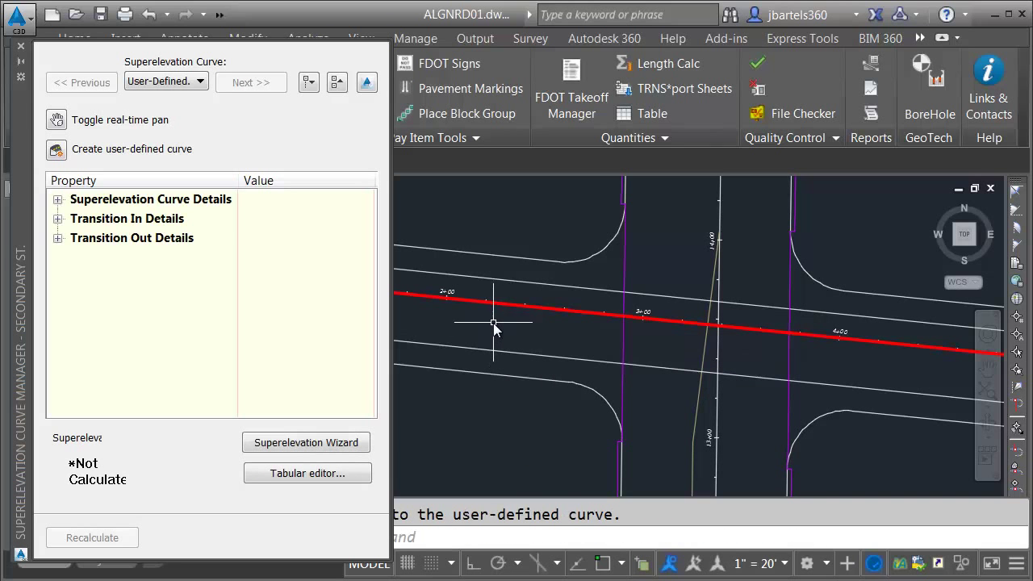
# Rename the new curve 'Secondary St. Lane Control'.
pyautogui.click(57, 201)
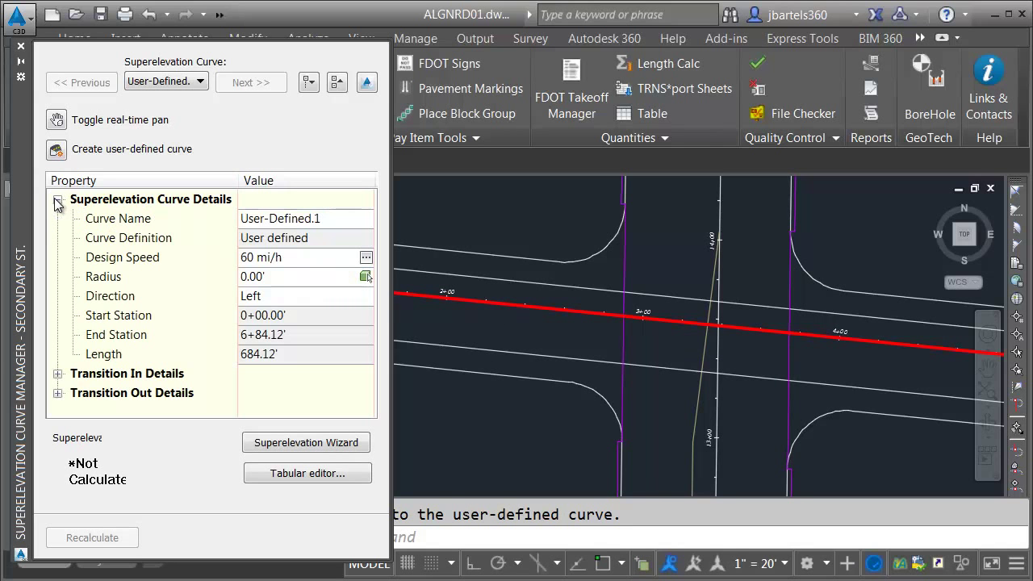
pyautogui.click(255, 219)
pyautogui.write('Secondary St')
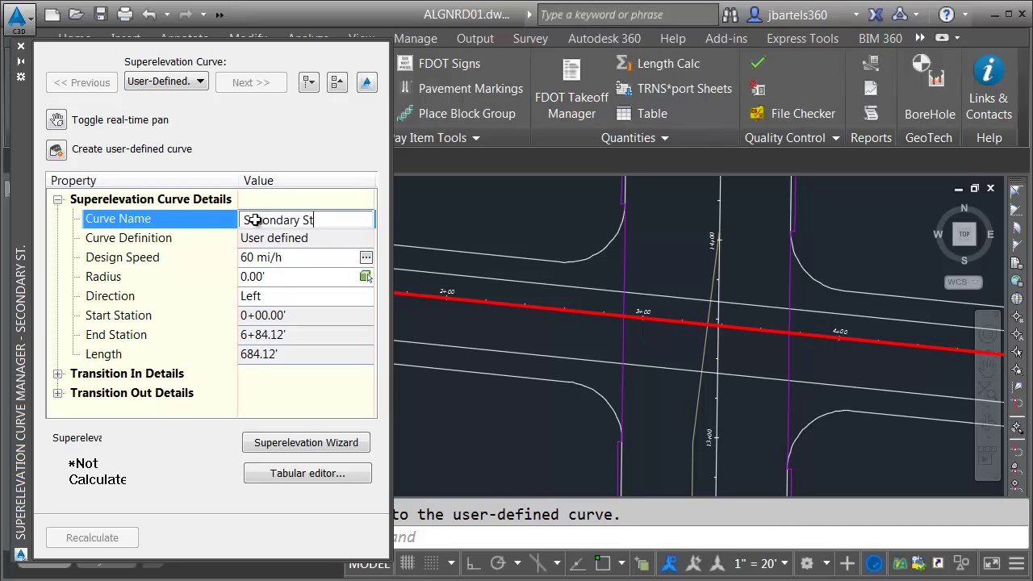
pyautogui.write('. Lane Con')
pyautogui.press('Return')
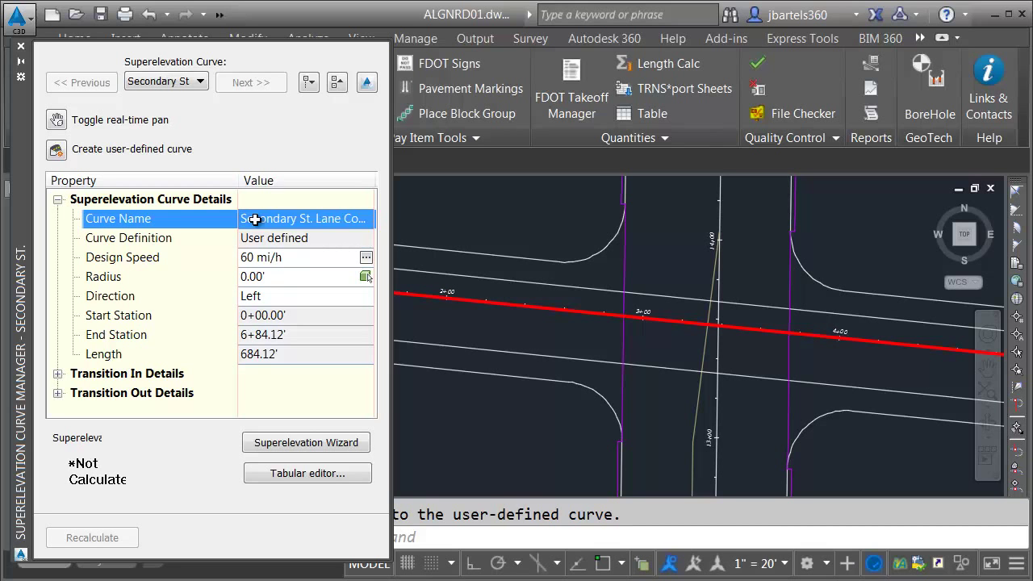
# Open the superelevation tabular editor and bring up the Secondary St. Lane Control curve's options.
pyautogui.click(264, 473)
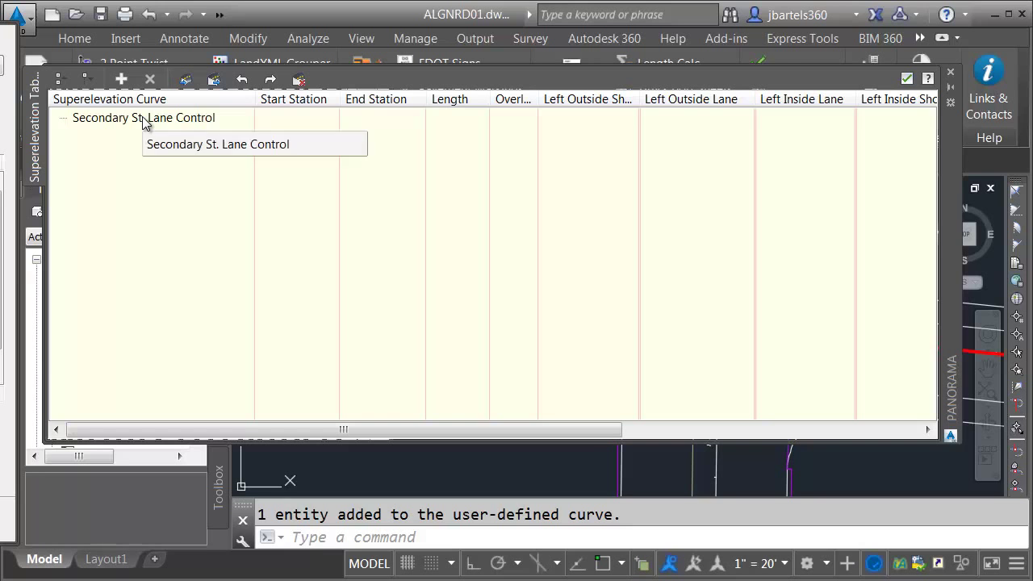
pyautogui.rightClick(94, 118)
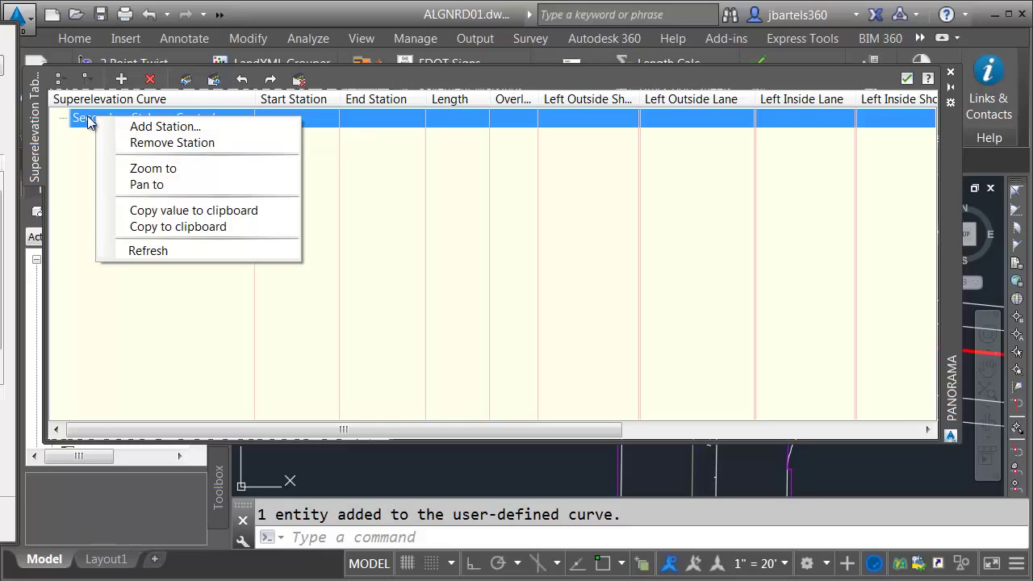
# Add a station at the alignment's start endpoint, 0+00.00', using the Endpoint snap.
pyautogui.click(143, 129)
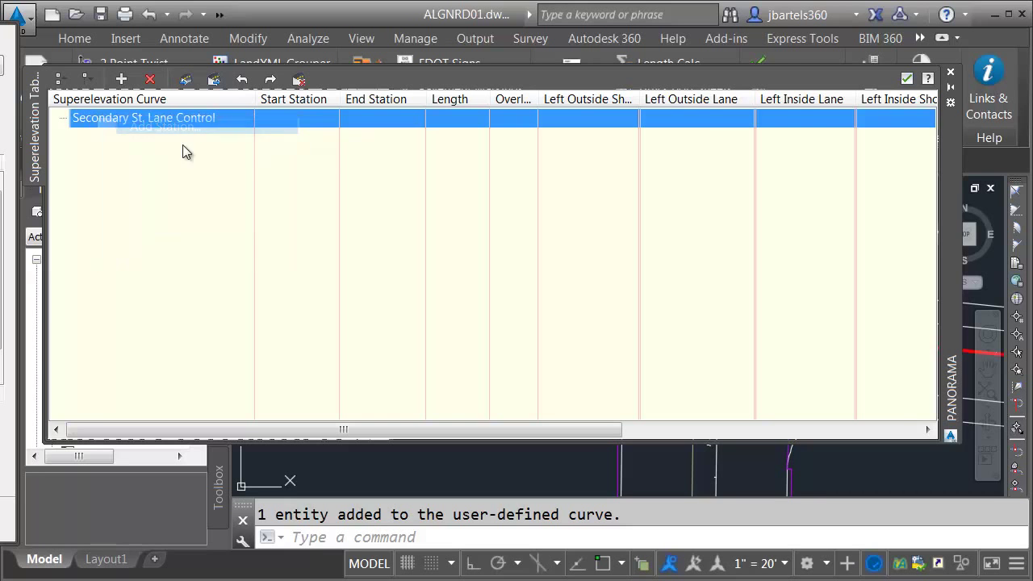
pyautogui.scroll(-4, 353, 266)
pyautogui.scroll(6, 346, 278)
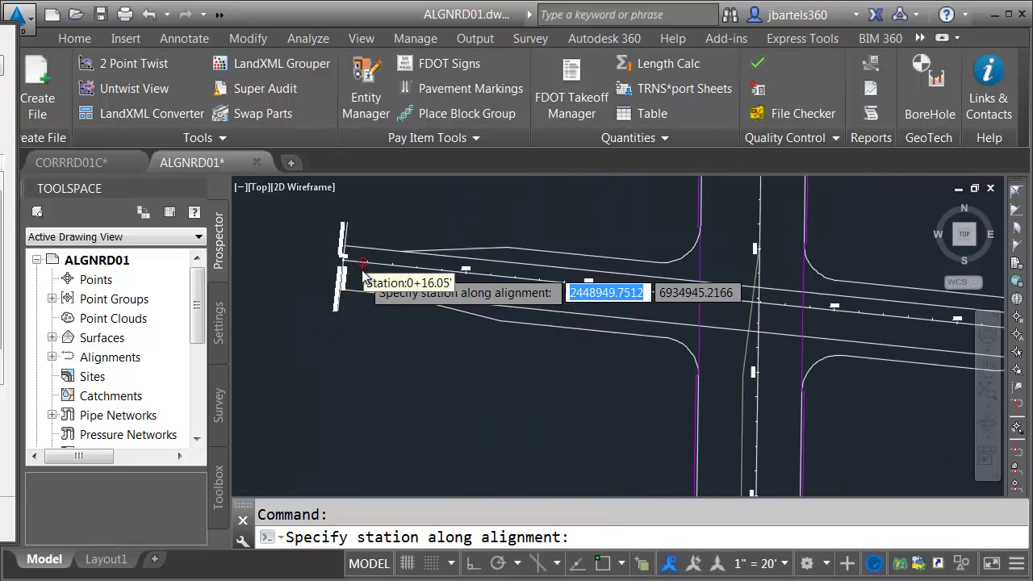
pyautogui.scroll(2, 343, 272)
pyautogui.keyDown('shift'); pyautogui.rightClick(365, 263); pyautogui.keyUp('shift')
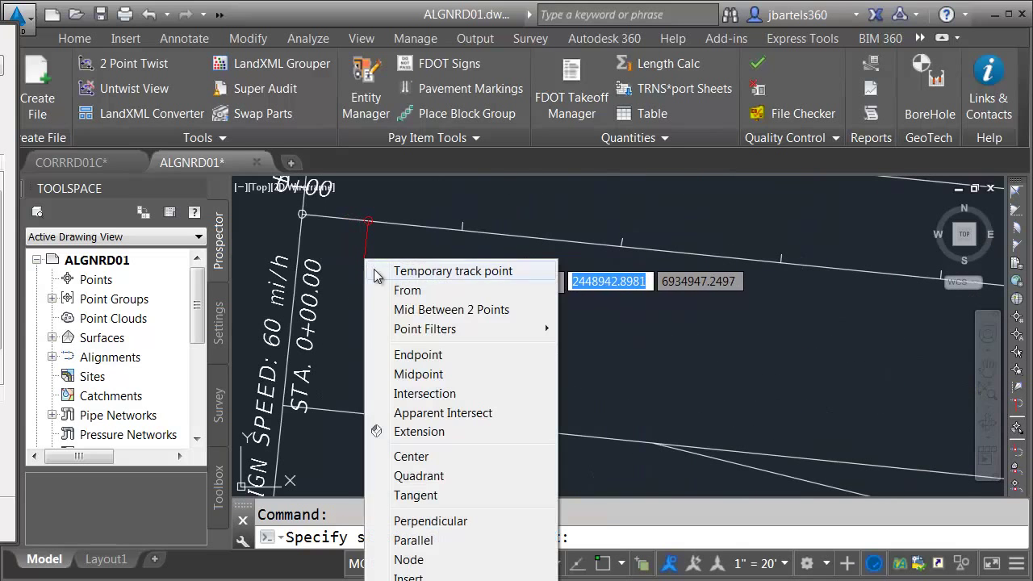
pyautogui.click(407, 355)
pyautogui.click(361, 246)
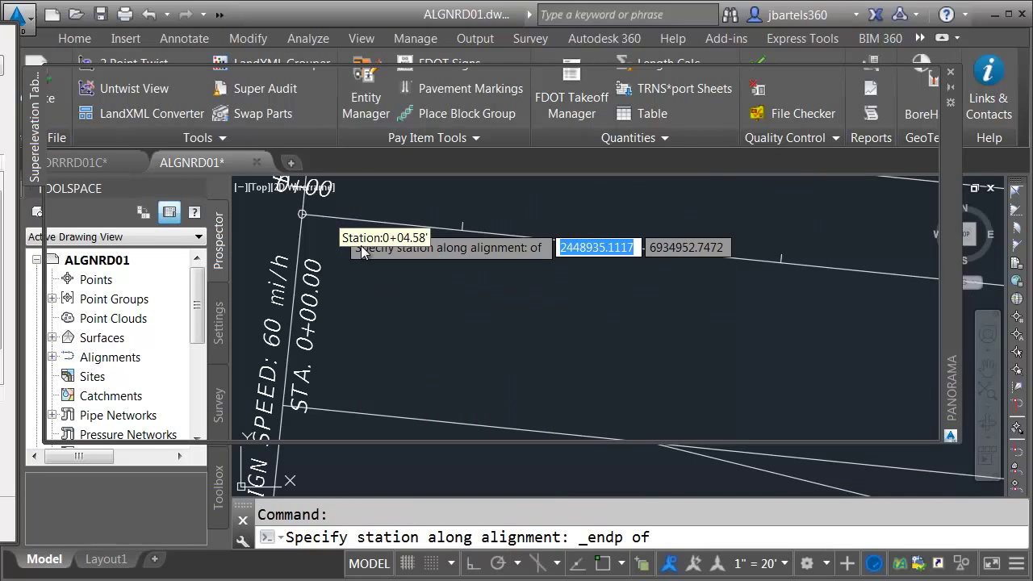
# Rename the Transition In Region's Manual station to 'Segment Start'.
pyautogui.moveTo(34, 129)
pyautogui.click(60, 118)
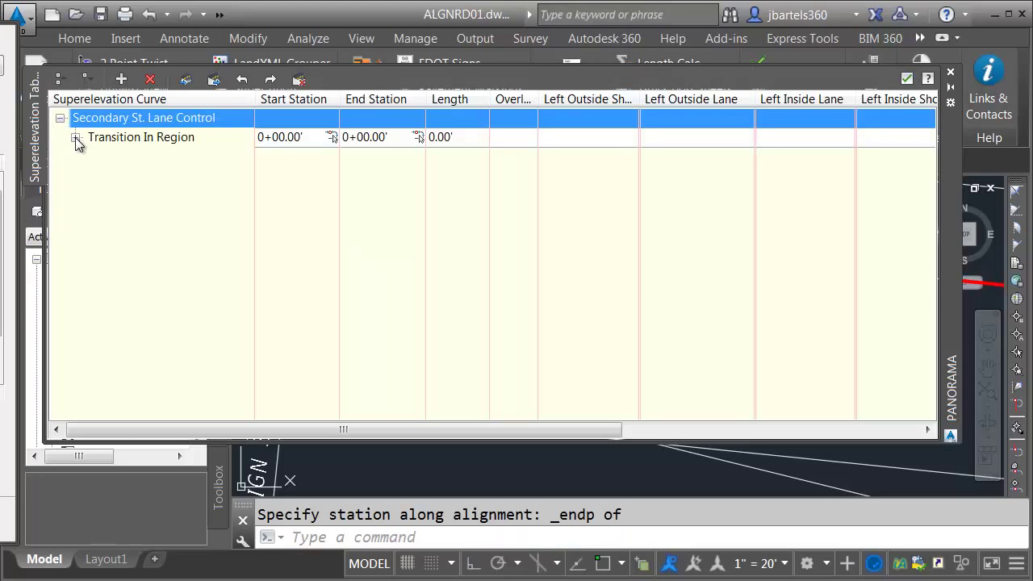
pyautogui.click(76, 138)
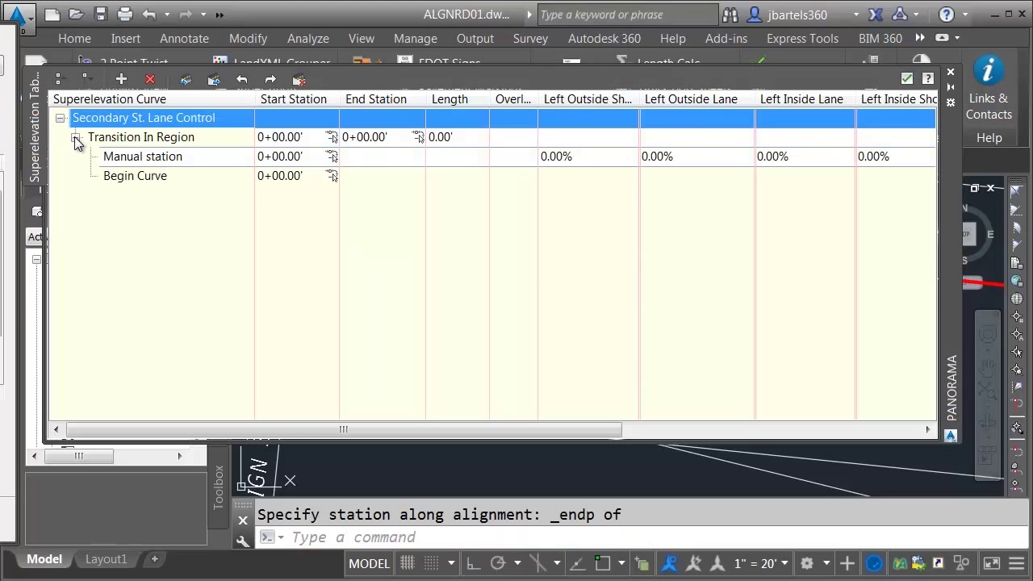
pyautogui.click(135, 158)
pyautogui.click(137, 157)
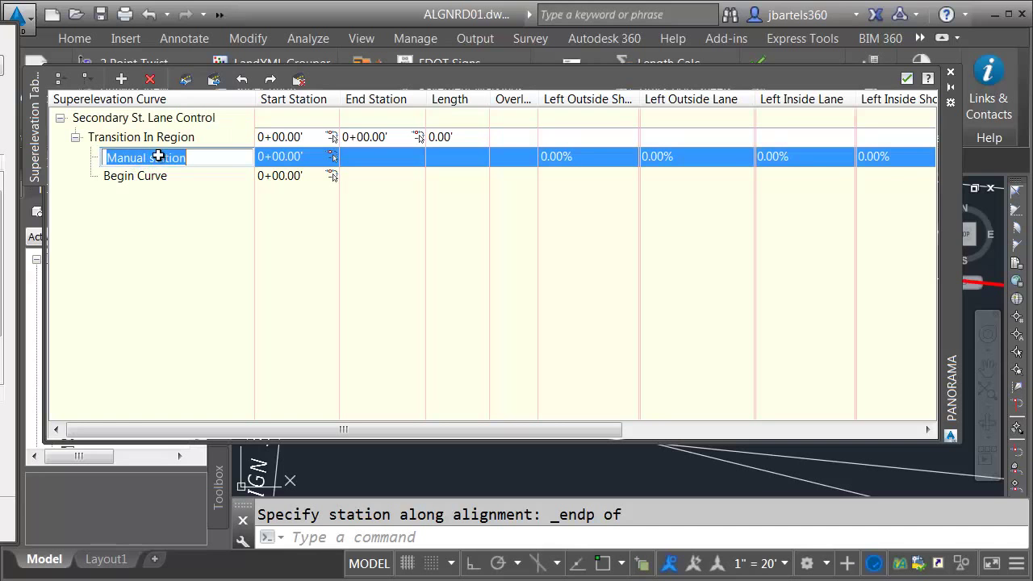
pyautogui.write('Segment Start')
pyautogui.press('Return')
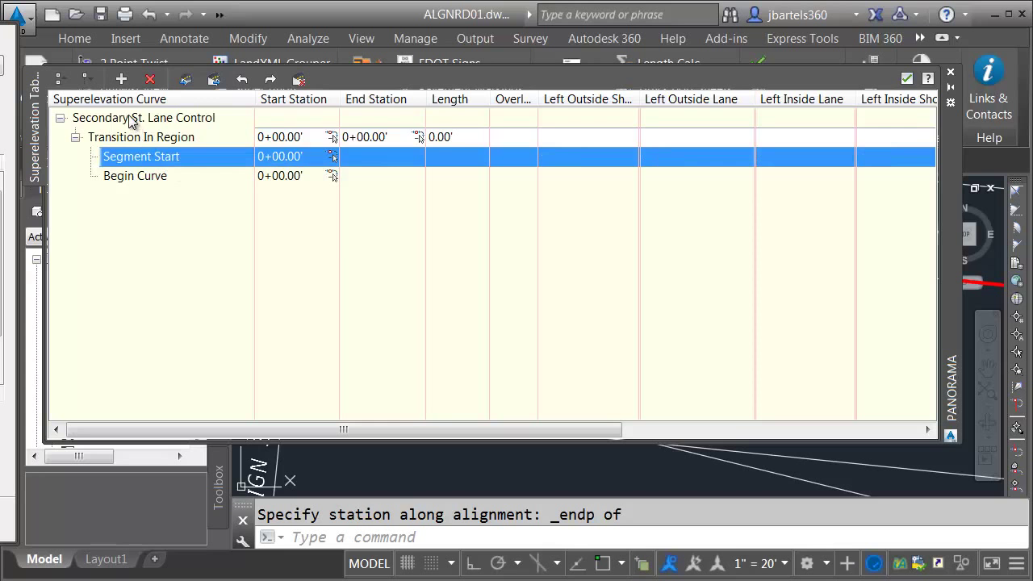
# Add a station at the alignment's end endpoint, 6+84.12', using the Endpoint snap.
pyautogui.rightClick(132, 120)
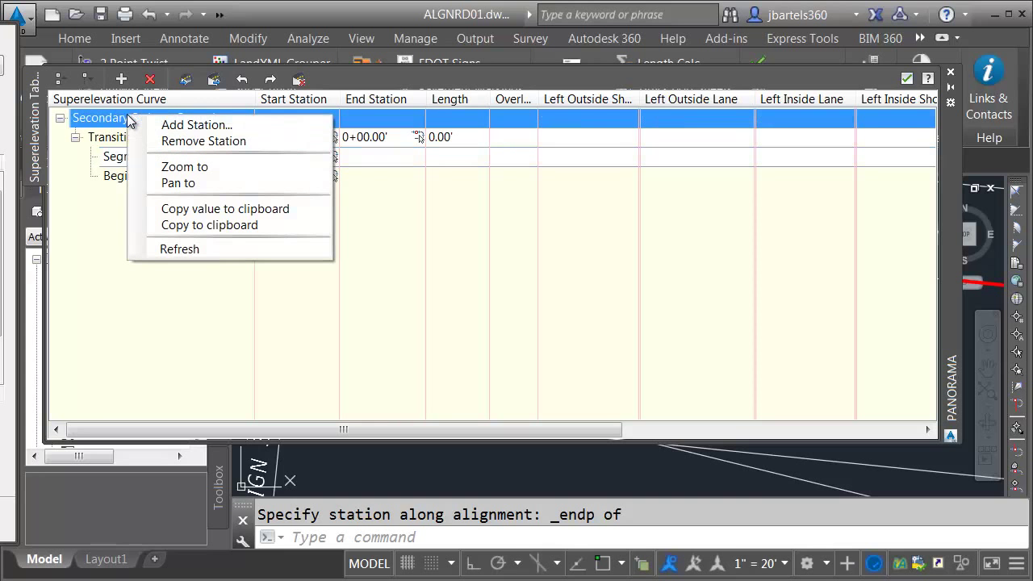
pyautogui.click(171, 127)
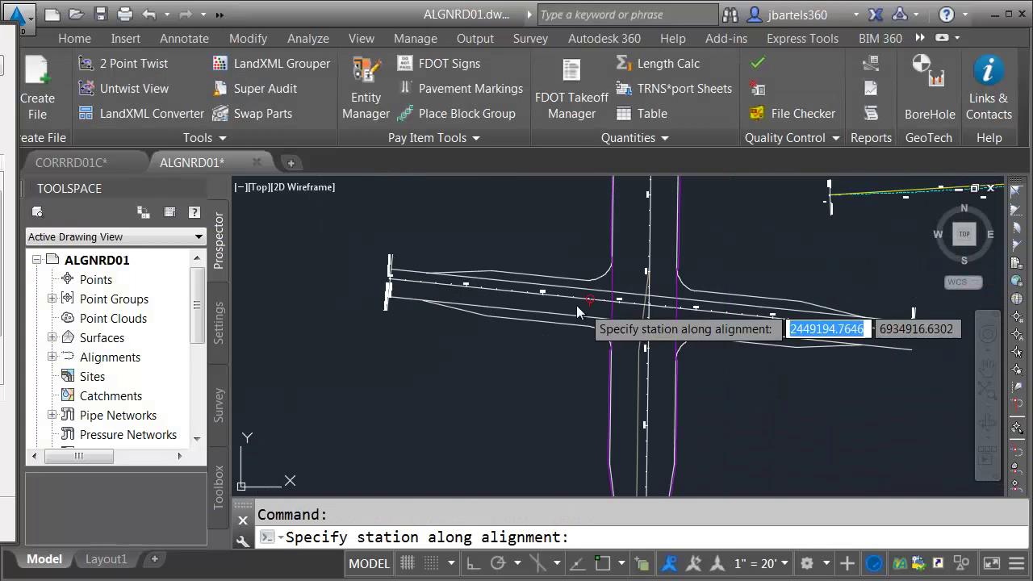
pyautogui.scroll(-1, 670, 312)
pyautogui.scroll(4, 743, 326)
pyautogui.scroll(3, 686, 315)
pyautogui.keyDown('shift'); pyautogui.rightClick(626, 295); pyautogui.keyUp('shift')
pyautogui.click(678, 393)
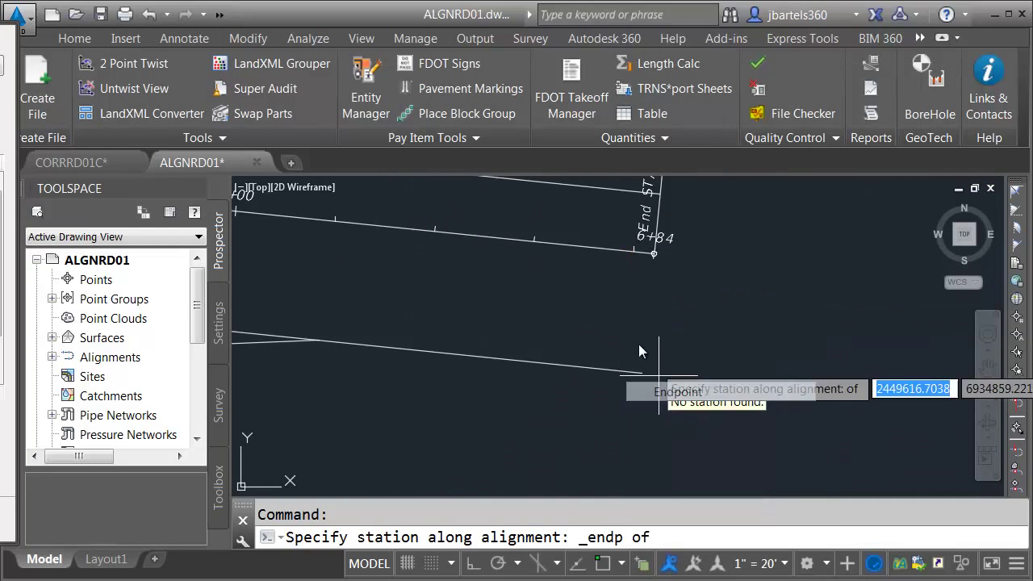
pyautogui.click(611, 267)
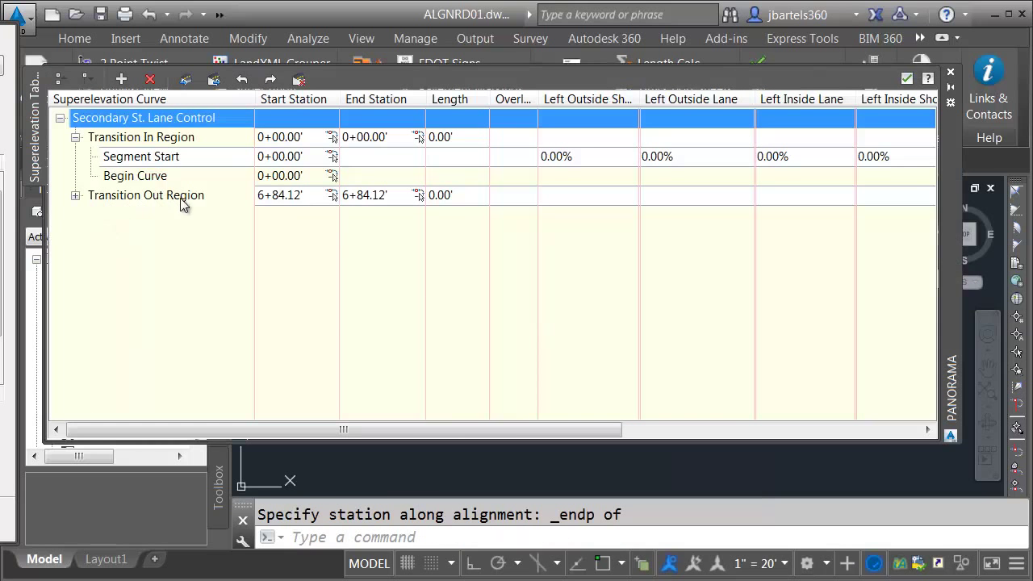
# Rename the Transition Out Region's Manual station to 'Segment End'.
pyautogui.click(75, 196)
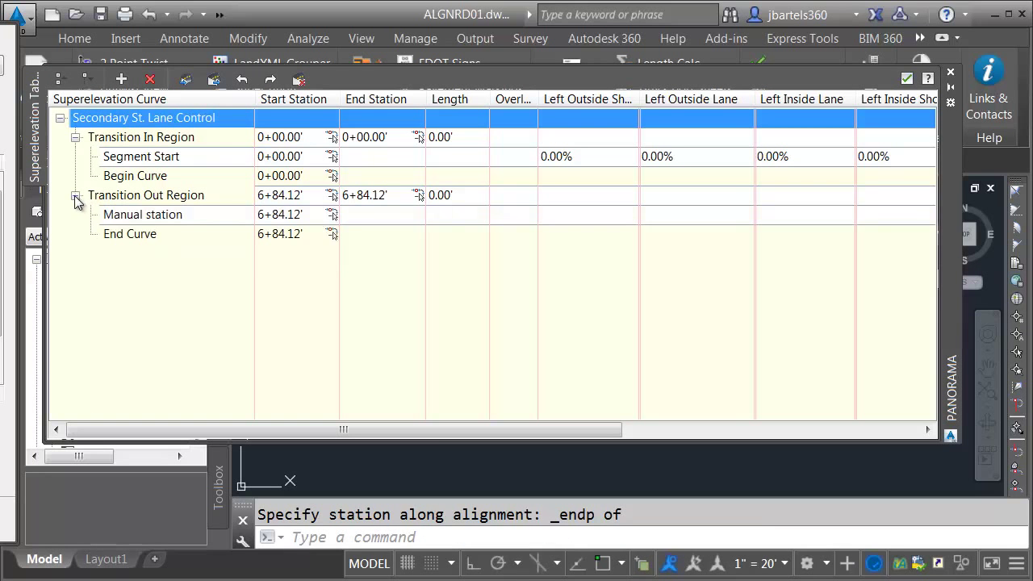
pyautogui.click(117, 214)
pyautogui.click(126, 214)
pyautogui.write('Segment En')
pyautogui.press('Escape')
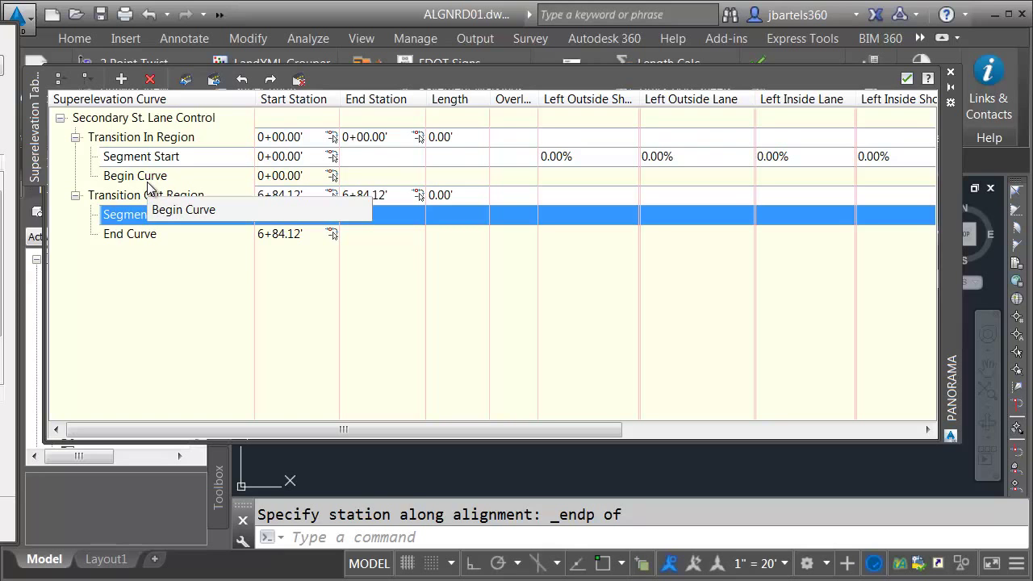
# Add a Transition In station at 0+75.00' named 'End of Normal Crown'.
pyautogui.rightClick(121, 141)
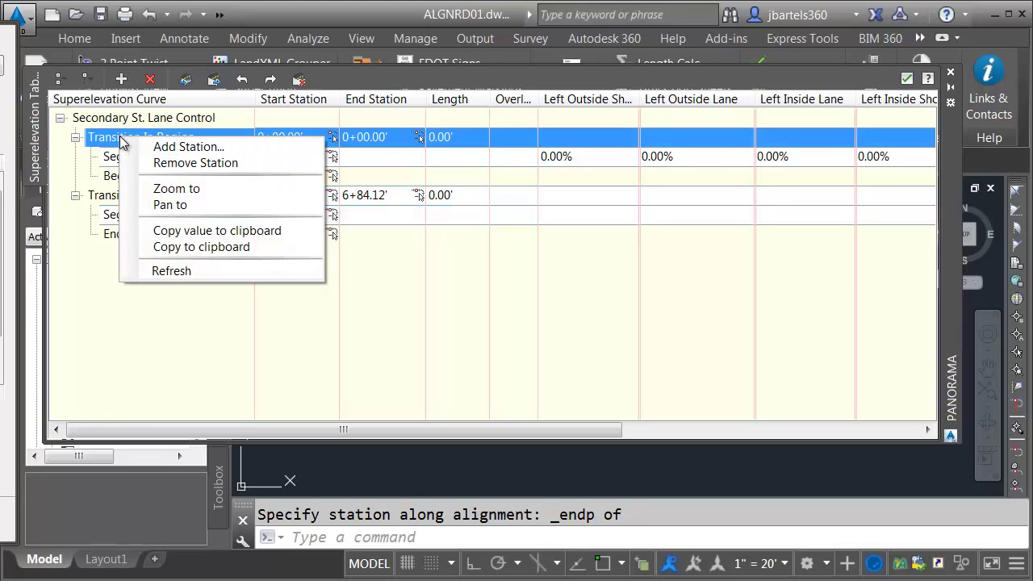
pyautogui.click(162, 149)
pyautogui.moveTo(495, 269); pyautogui.dragTo(715, 311, button='middle')
pyautogui.scroll(4, 347, 274)
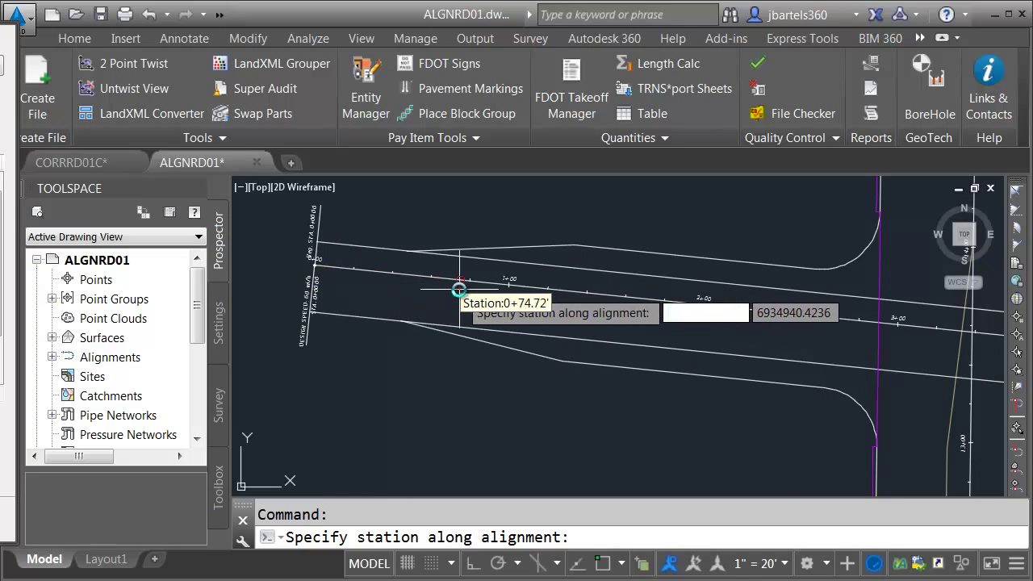
pyautogui.scroll(2, 459, 289)
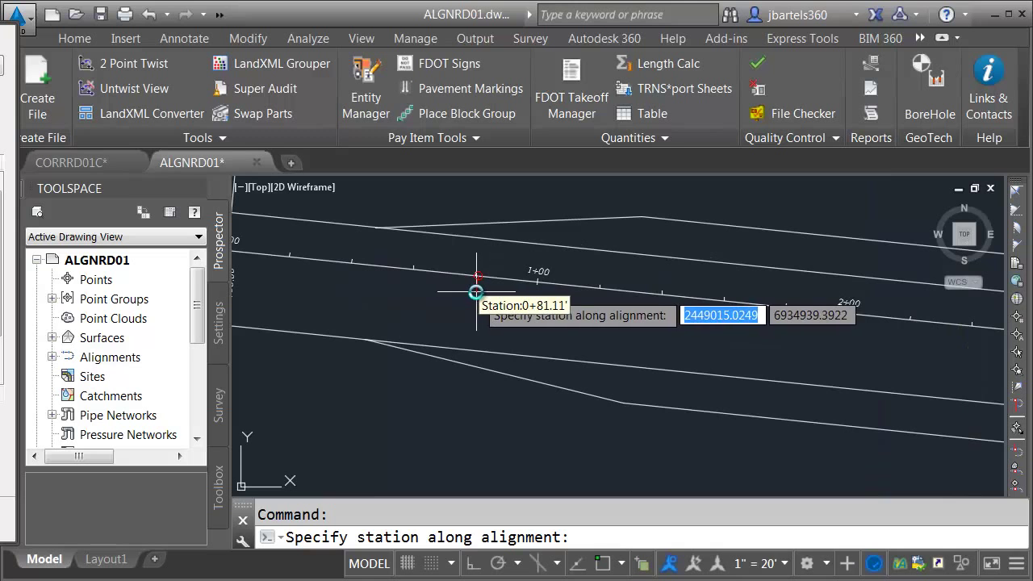
pyautogui.write('75')
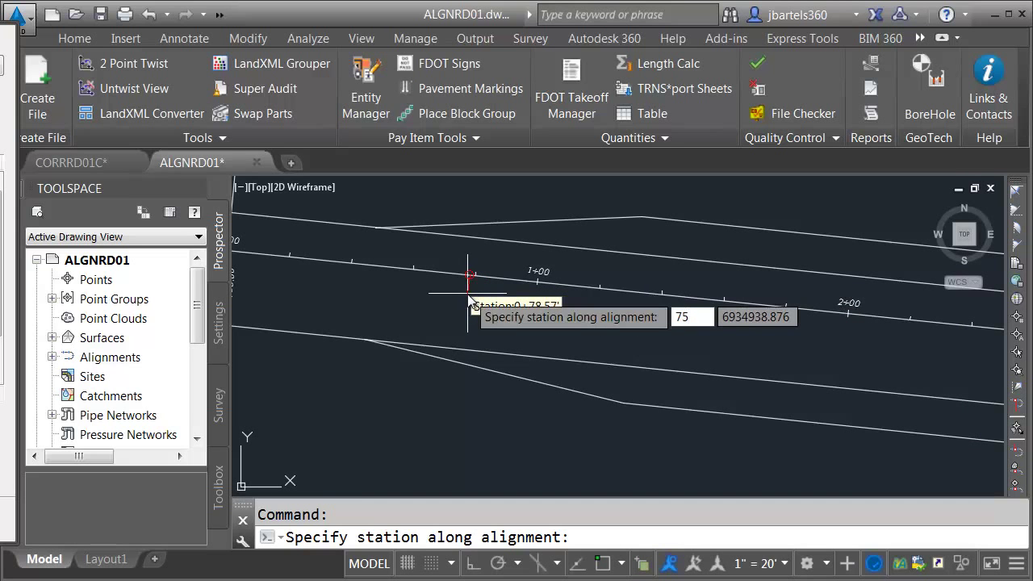
pyautogui.press('Return')
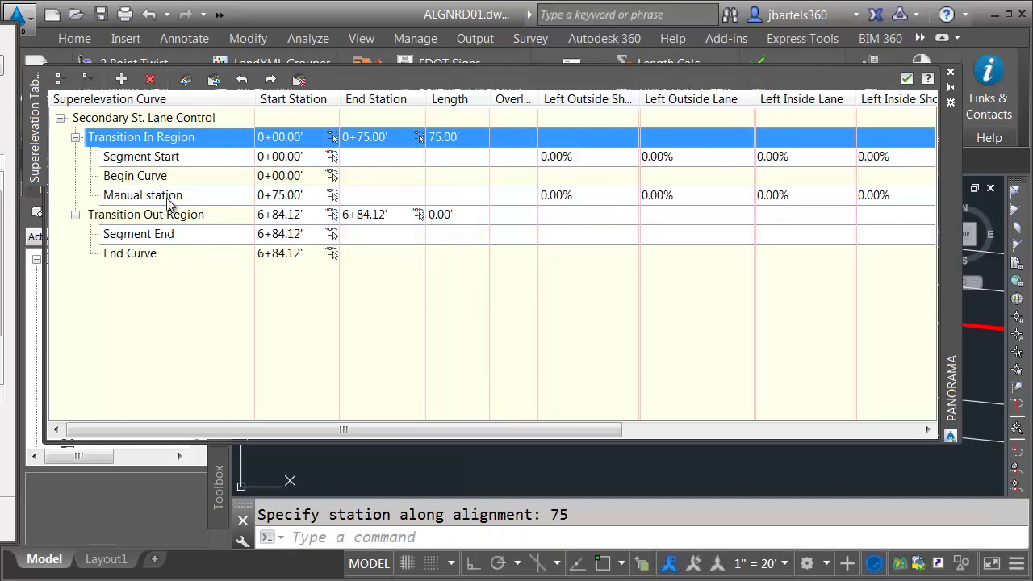
pyautogui.click(161, 196)
pyautogui.click(162, 196)
pyautogui.write('E')
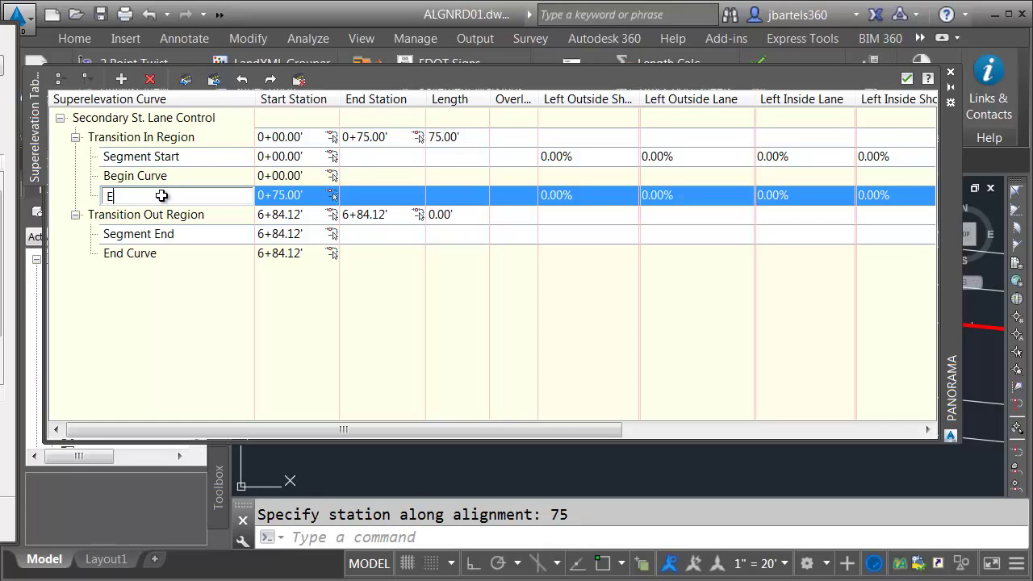
pyautogui.write('nd of Normal Crown')
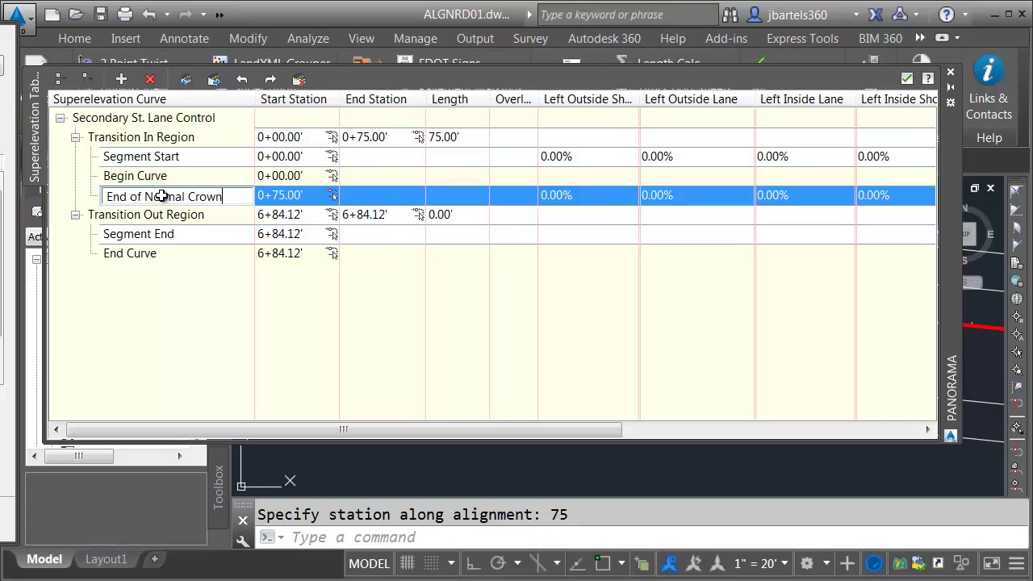
pyautogui.press('Return')
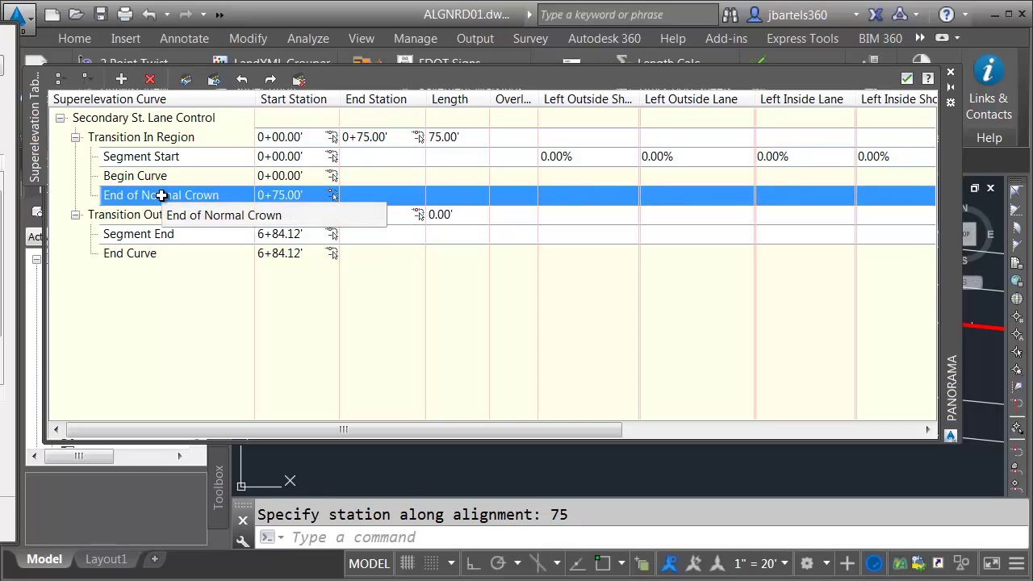
# Add a Transition In station at 1+75.00' named 'All lanes are at 2%'.
pyautogui.rightClick(134, 143)
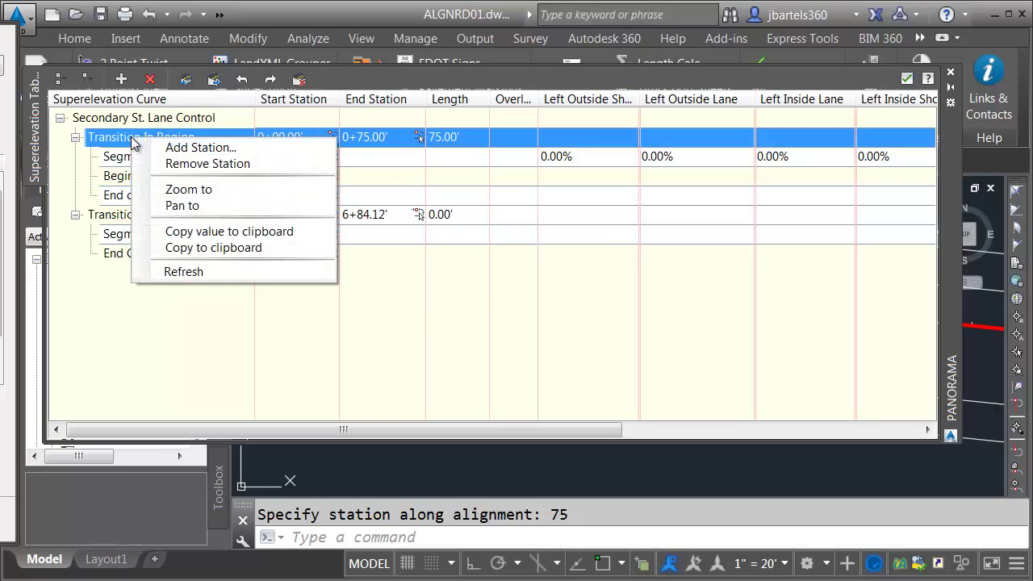
pyautogui.click(174, 152)
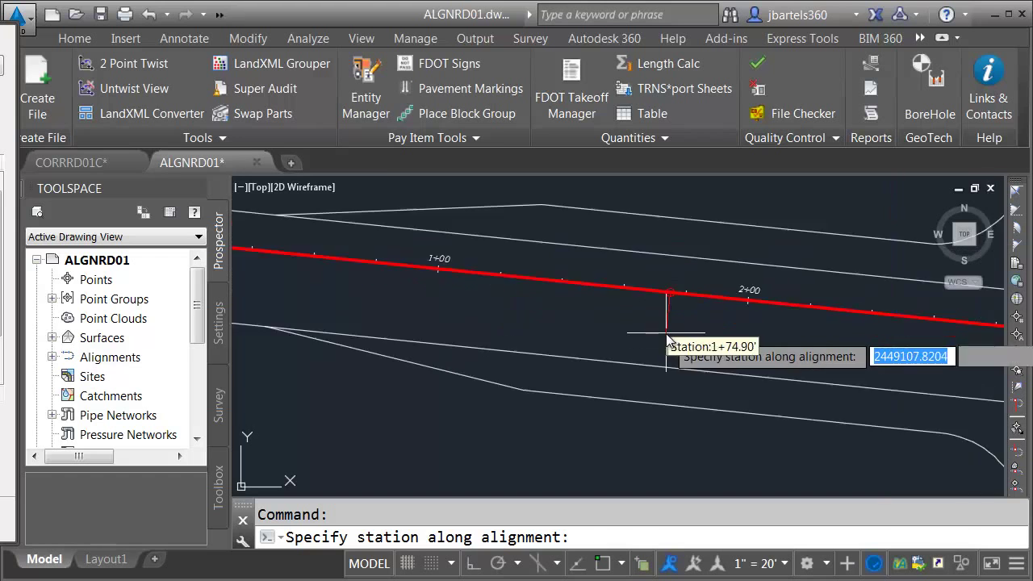
pyautogui.write('1')
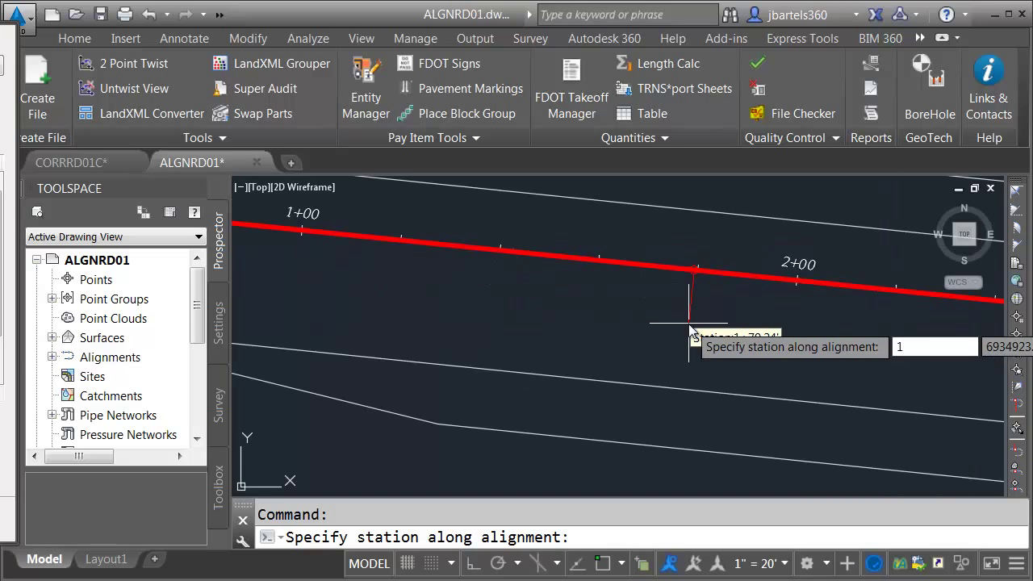
pyautogui.write('7')
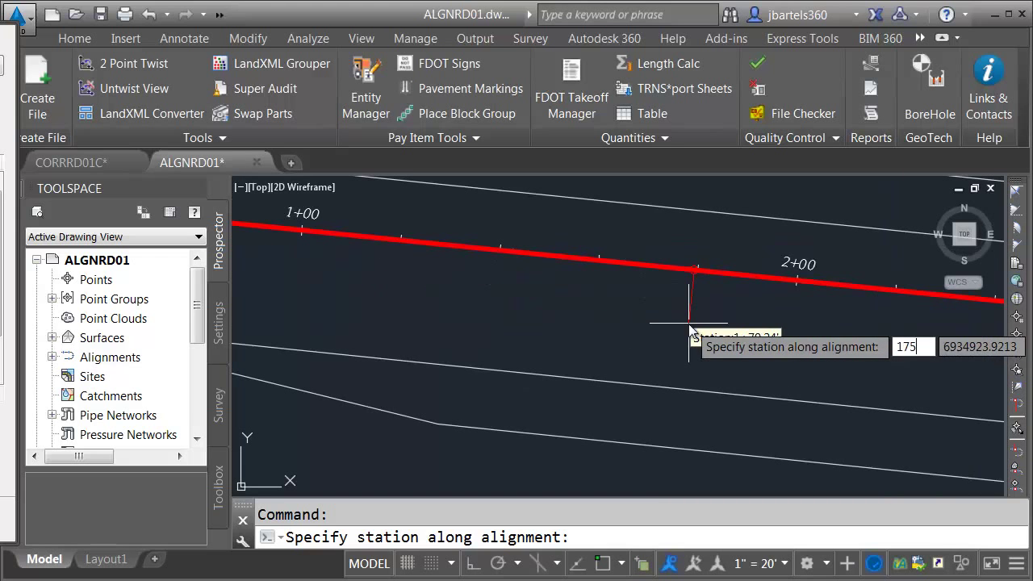
pyautogui.write('5')
pyautogui.press('Return')
pyautogui.click(153, 215)
pyautogui.click(161, 217)
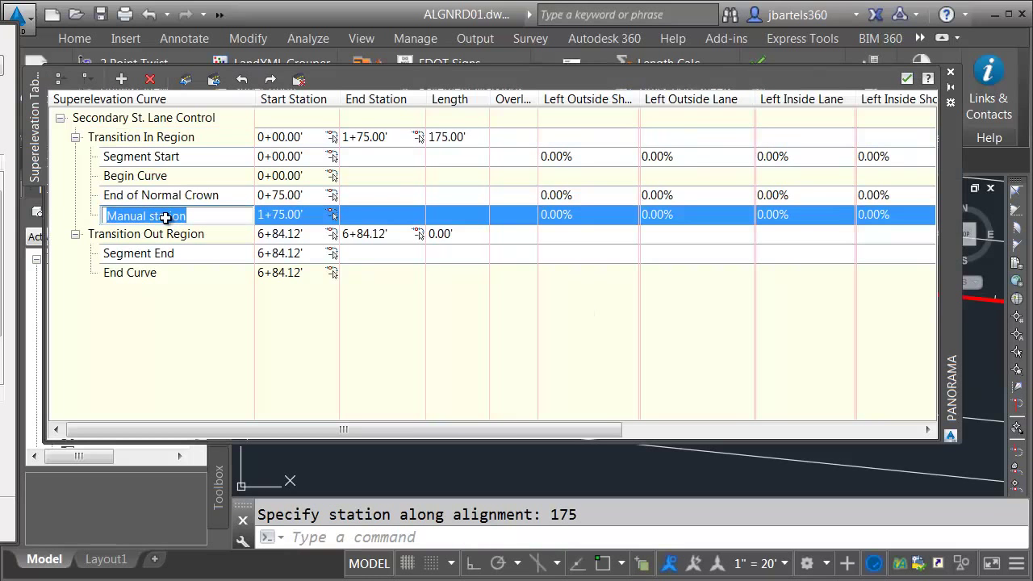
pyautogui.write('All lanes are at ')
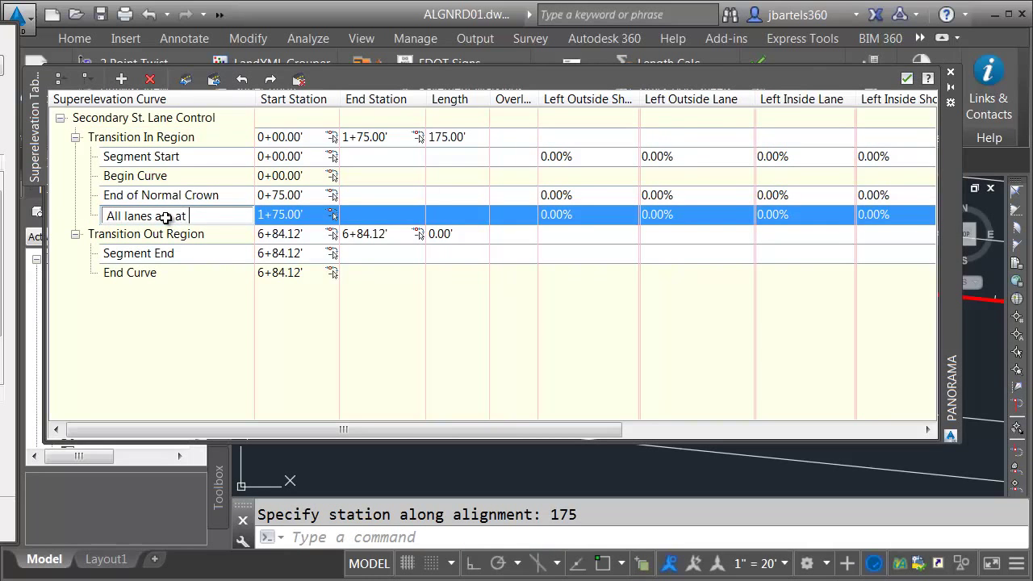
pyautogui.write('2%')
pyautogui.press('Return')
# Add a Transition In station at the curb-return endpoint, 2+55.37', named 'All lanes are at .5%'.
pyautogui.rightClick(145, 139)
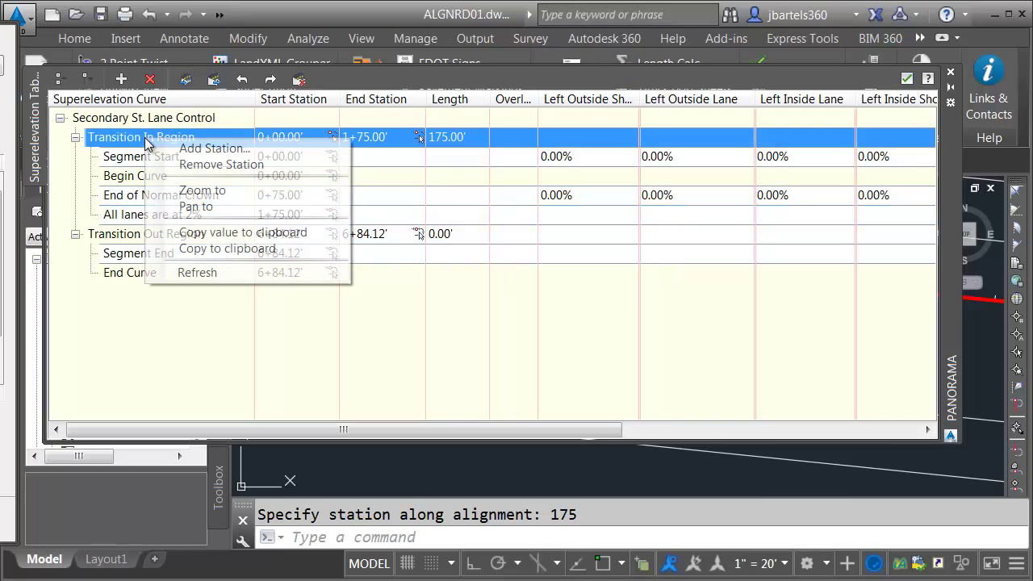
pyautogui.click(197, 148)
pyautogui.scroll(-3, 727, 319)
pyautogui.scroll(3, 715, 298)
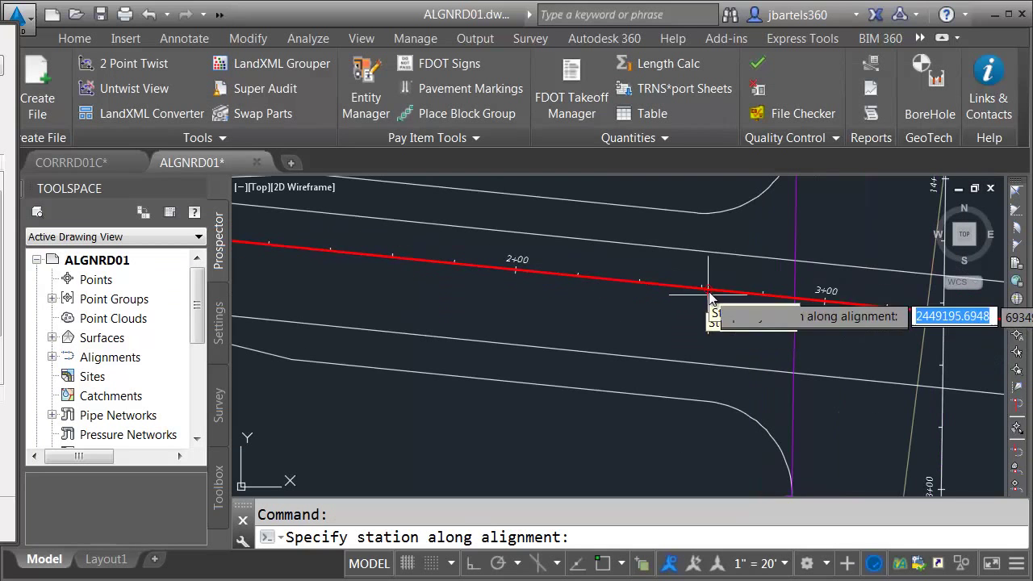
pyautogui.keyDown('shift'); pyautogui.rightClick(707, 229); pyautogui.keyUp('shift')
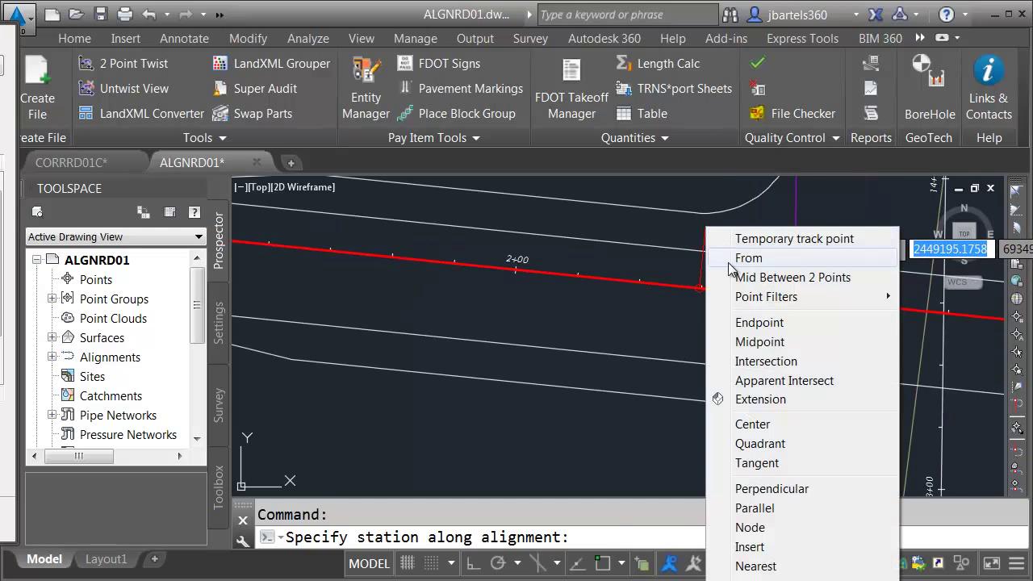
pyautogui.click(747, 323)
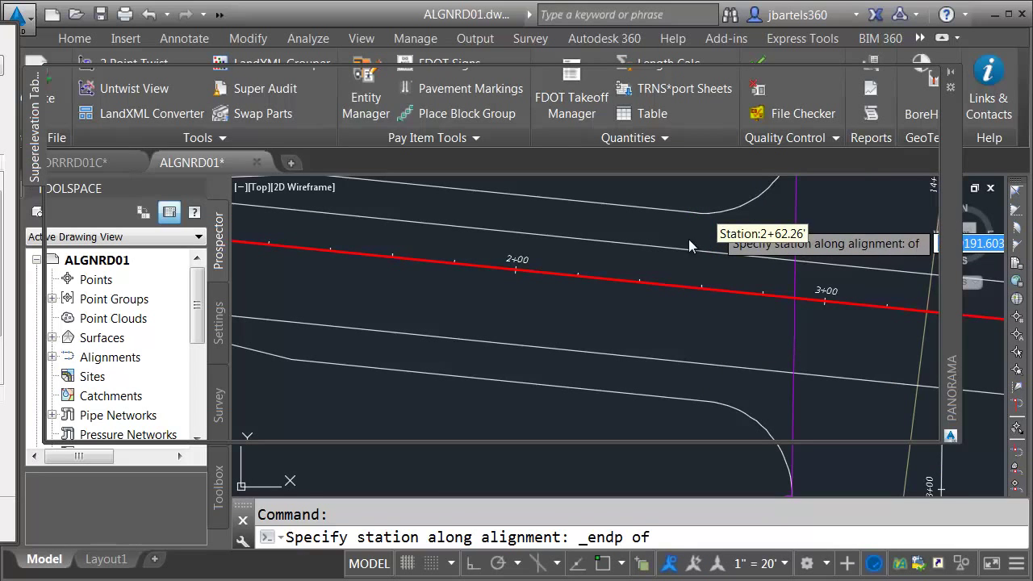
pyautogui.click(688, 239)
pyautogui.doubleClick(145, 233)
pyautogui.write('All lanes are at .5%')
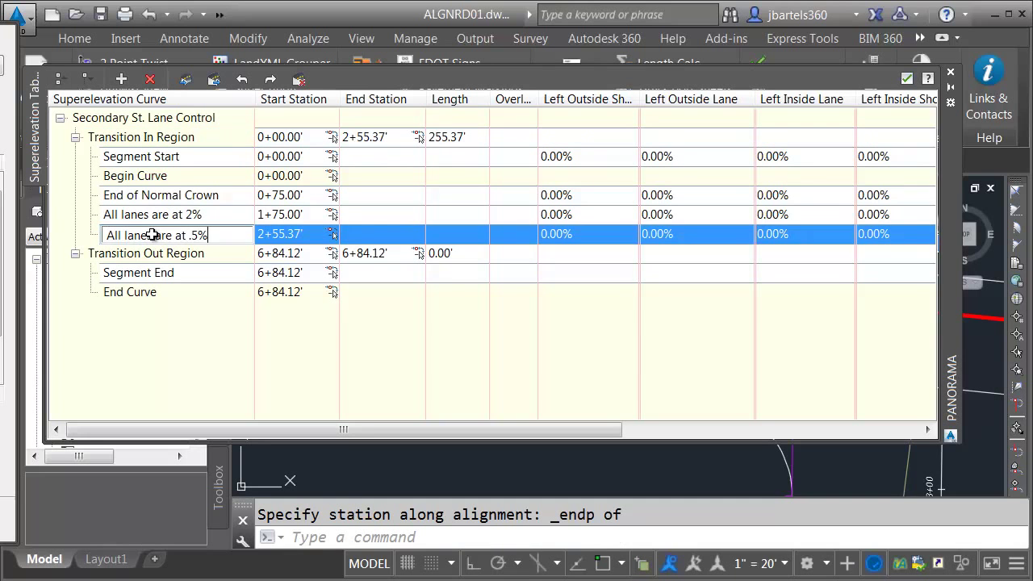
pyautogui.press('Return')
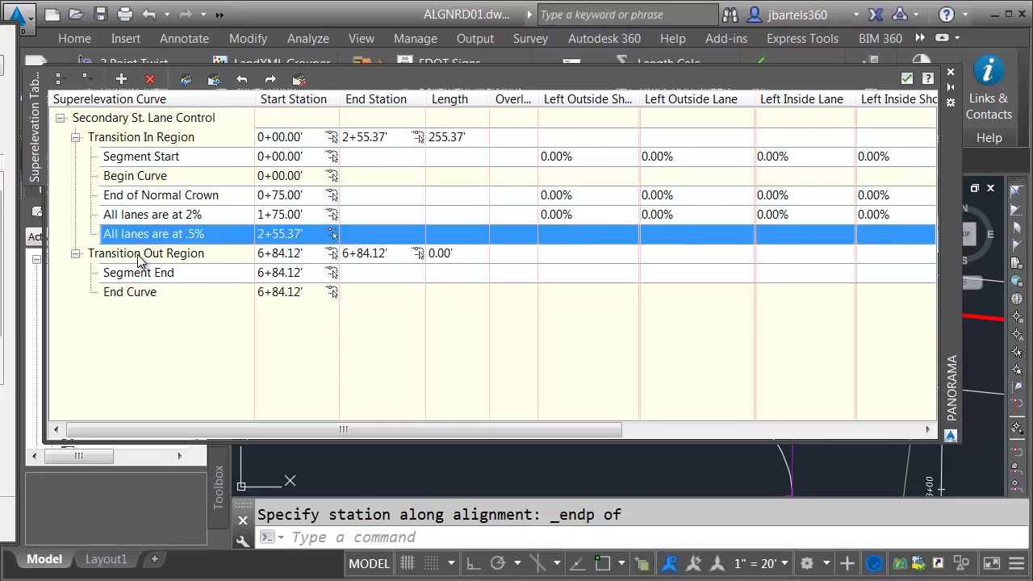
# Add a Transition Out station at the curb return endpoint, 4+10.42', named 'End all lanes at .5%'.
pyautogui.rightClick(139, 259)
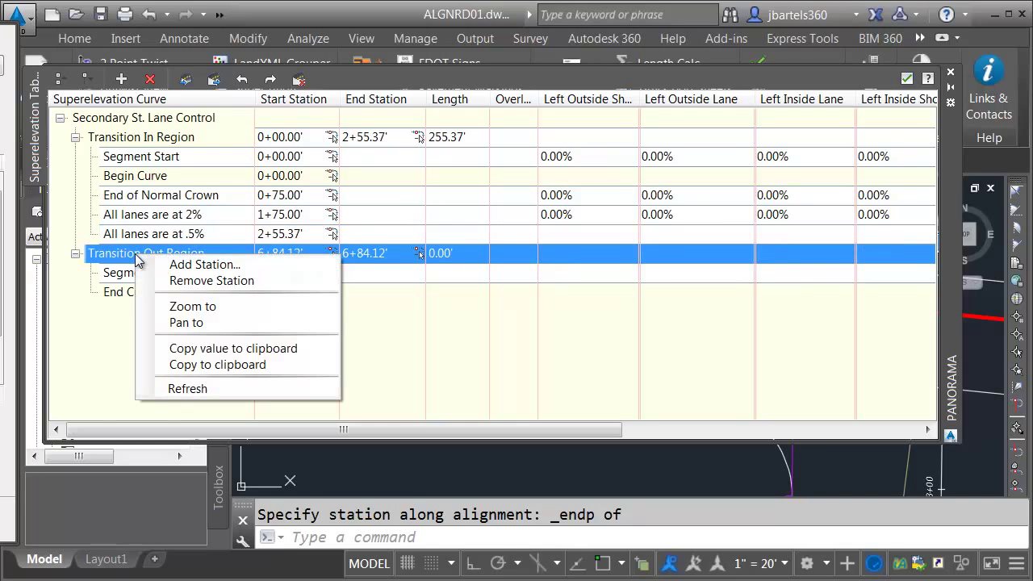
pyautogui.click(190, 266)
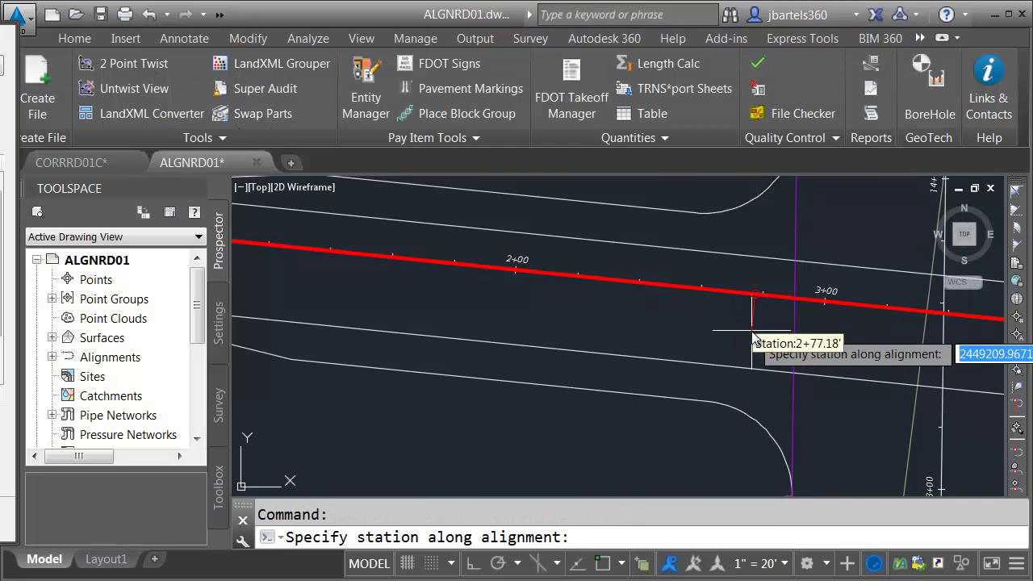
pyautogui.moveTo(753, 339)
pyautogui.mouseDown(button='middle')
pyautogui.moveTo(711, 320)
pyautogui.moveTo(358, 302)
pyautogui.moveTo(341, 323)
pyautogui.mouseUp(button='middle')
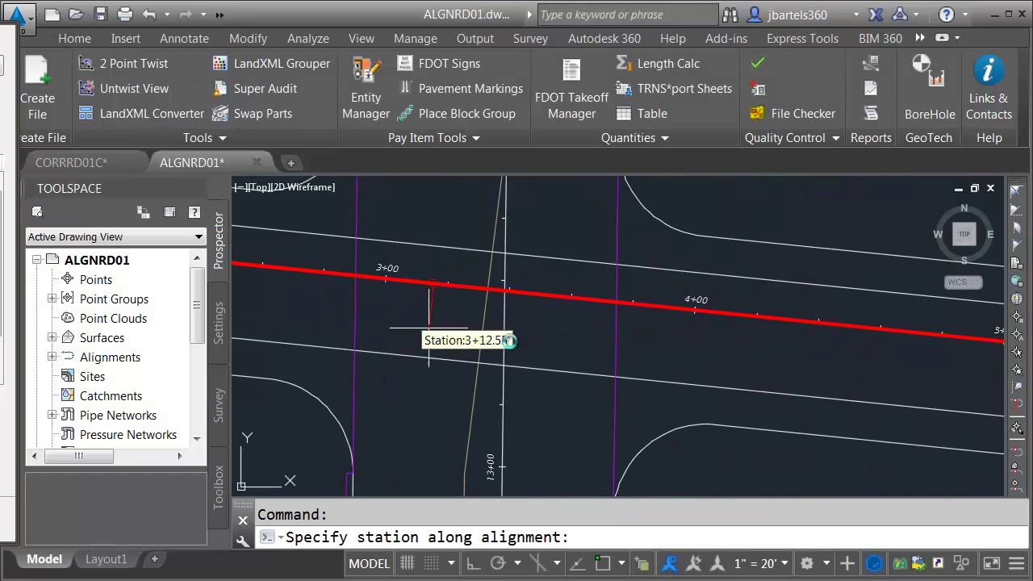
pyautogui.keyDown('shift'); pyautogui.rightClick(718, 367); pyautogui.keyUp('shift')
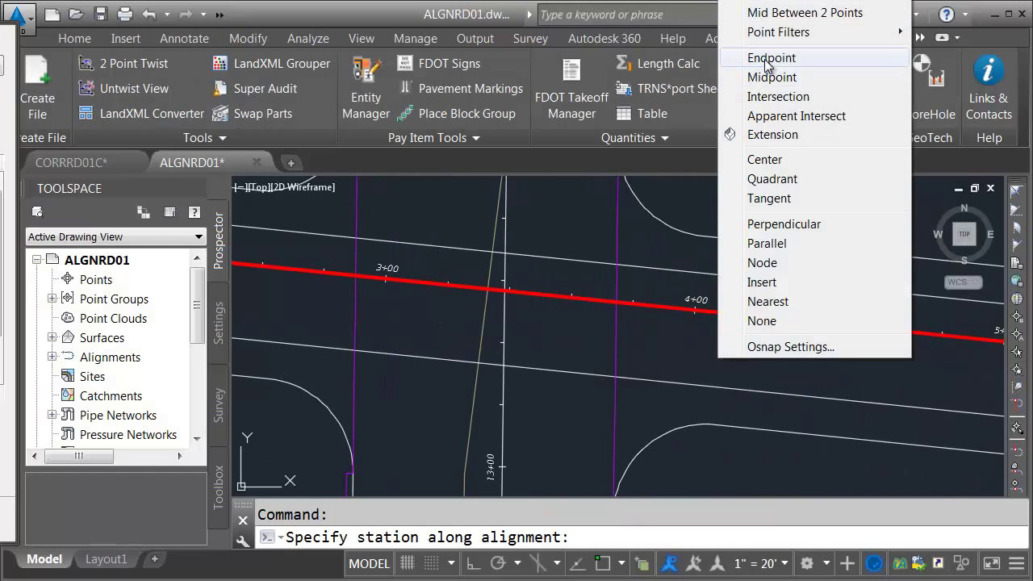
pyautogui.click(766, 64)
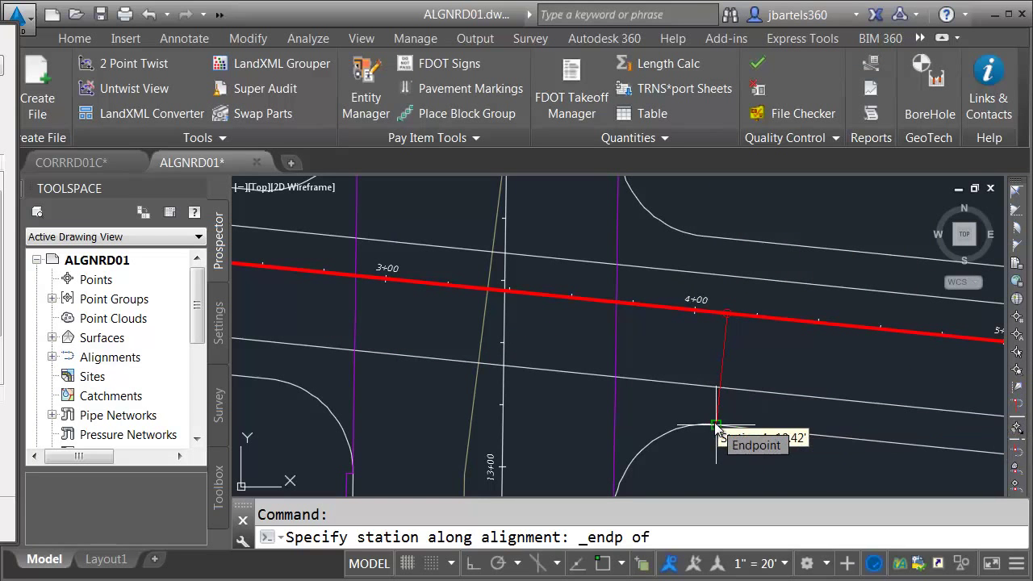
pyautogui.click(716, 426)
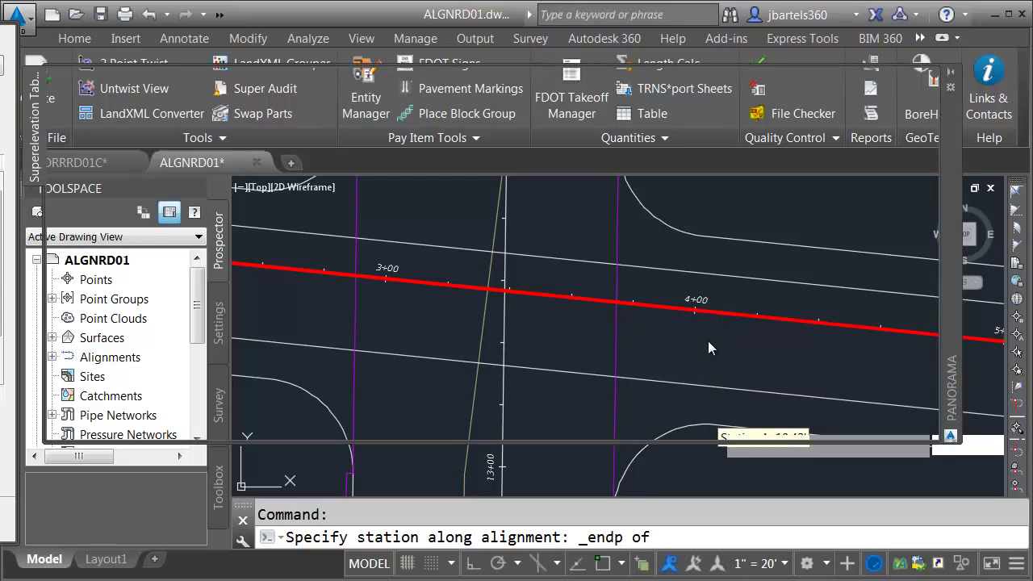
pyautogui.click(186, 275)
pyautogui.click(188, 272)
pyautogui.write('End all lane')
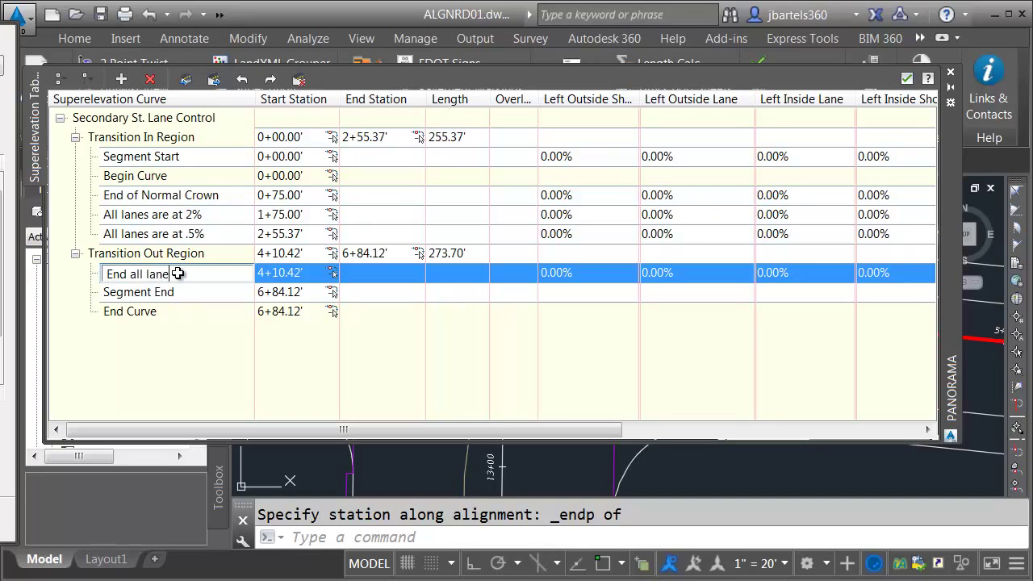
pyautogui.write('s at .5%')
pyautogui.press('Return')
# Add a Transition Out station at 4+75.00' named 'All lanes are at 2%'.
pyautogui.rightClick(161, 255)
pyautogui.click(194, 266)
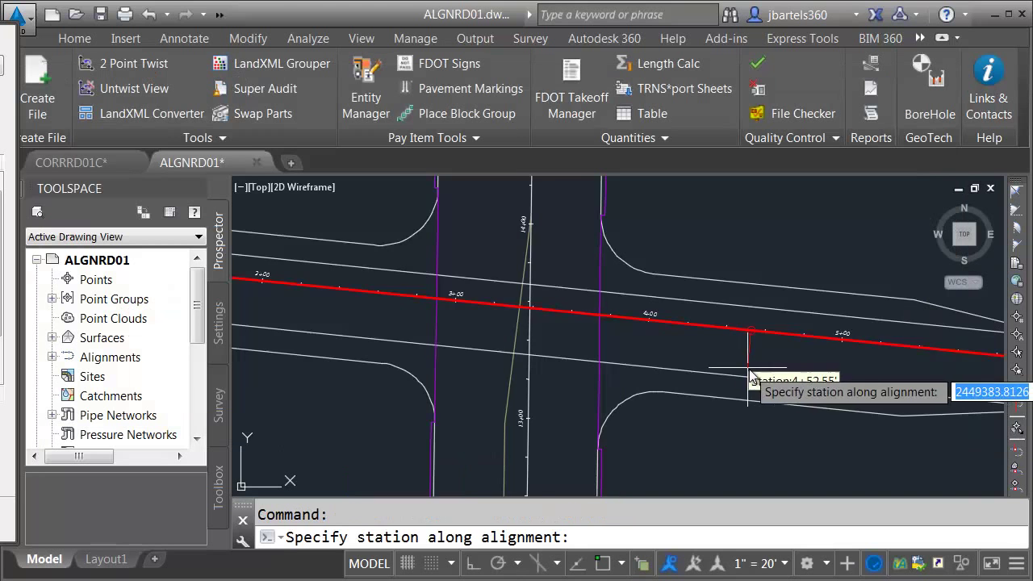
pyautogui.scroll(2, 618, 351)
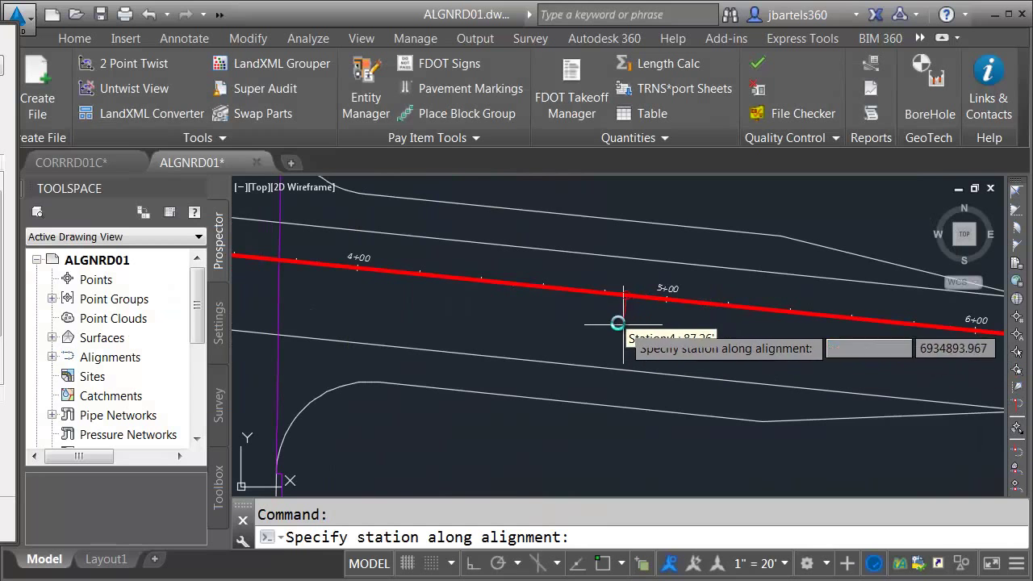
pyautogui.moveTo(604, 317)
pyautogui.write('475')
pyautogui.press('Return')
pyautogui.click(161, 292)
pyautogui.click(173, 293)
pyautogui.write('All lanes are at 2%')
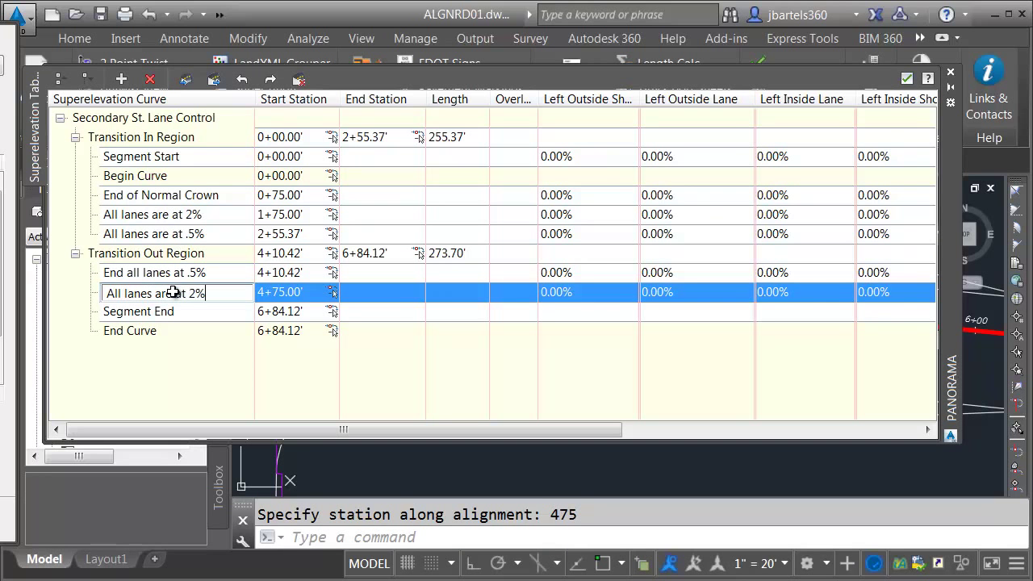
pyautogui.press('Return')
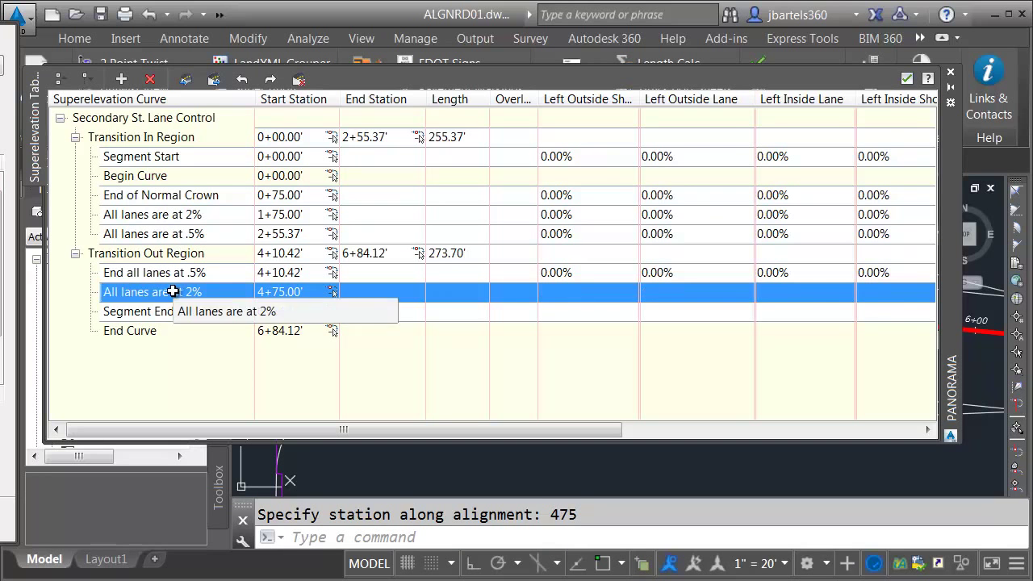
# Add a Transition Out station at 5+75.00' named 'Normal Crown'.
pyautogui.rightClick(189, 255)
pyautogui.click(207, 265)
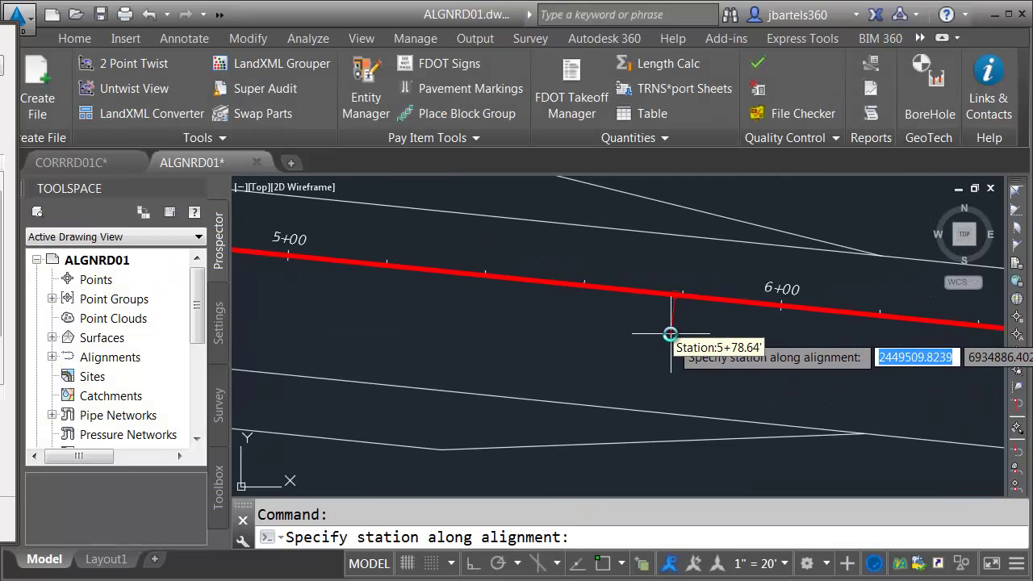
pyautogui.write('575')
pyautogui.press('Return')
pyautogui.click(173, 312)
pyautogui.click(145, 315)
pyautogui.write('Normal Crown')
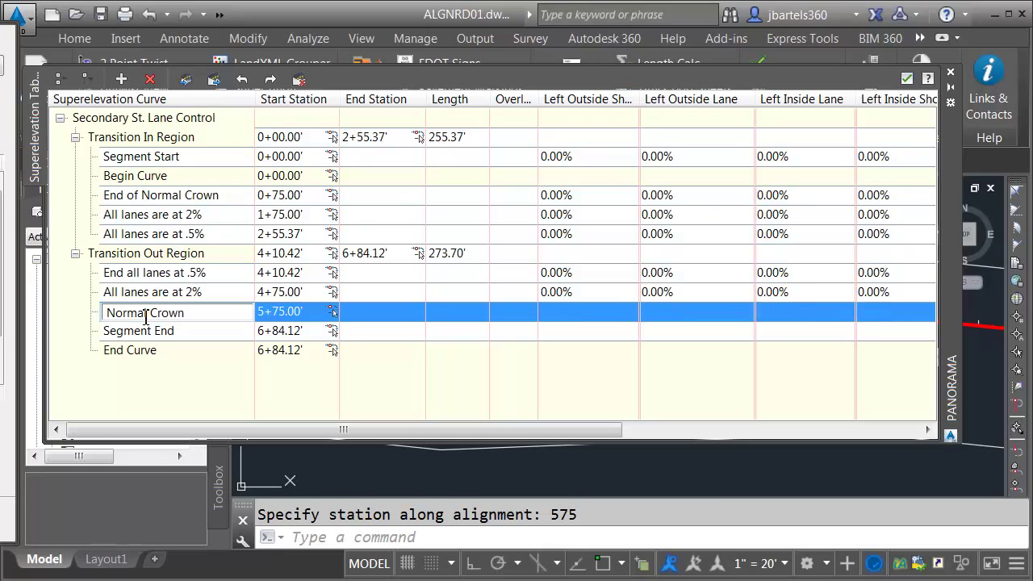
pyautogui.press('Return')
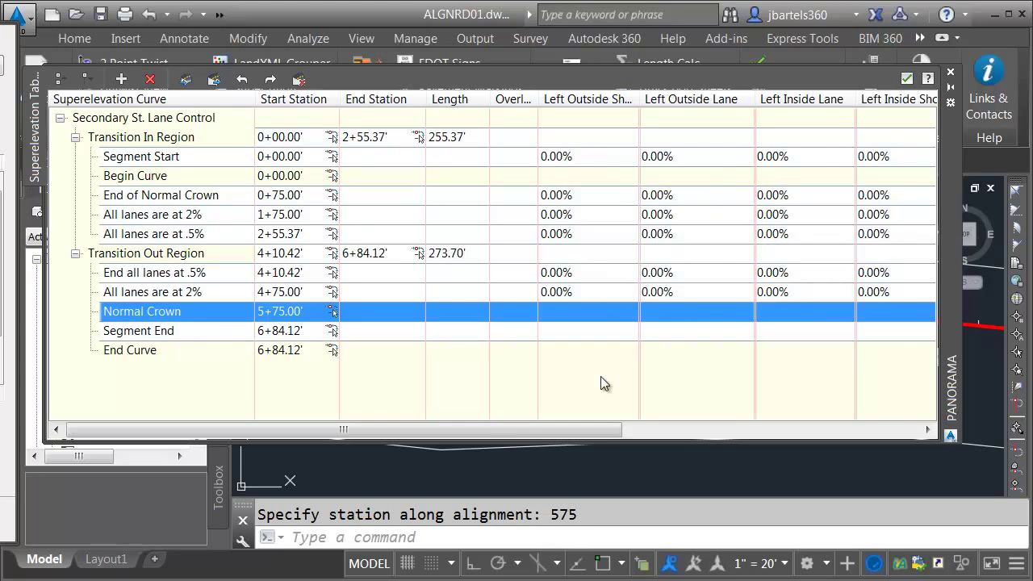
# Set the Segment Start row to -3% outside lanes and -2% inside lanes on both sides.
pyautogui.moveTo(346, 429); pyautogui.dragTo(738, 431)
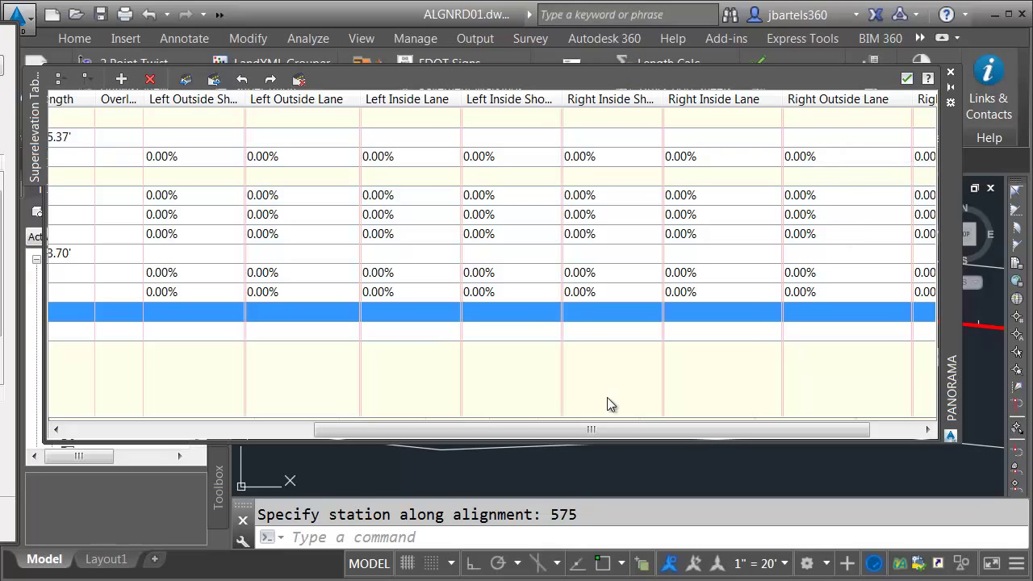
pyautogui.moveTo(609, 431); pyautogui.dragTo(576, 441)
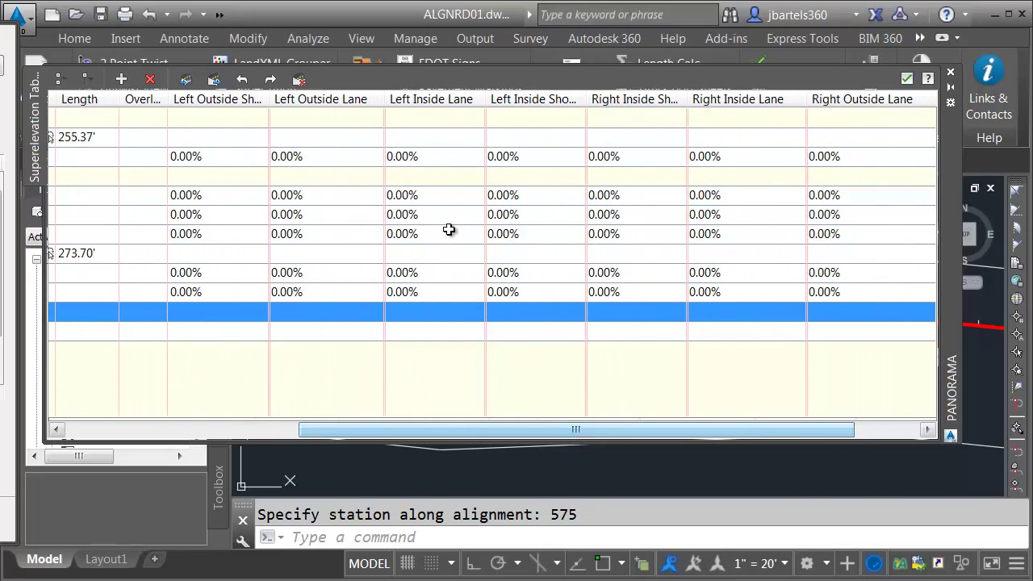
pyautogui.doubleClick(410, 156)
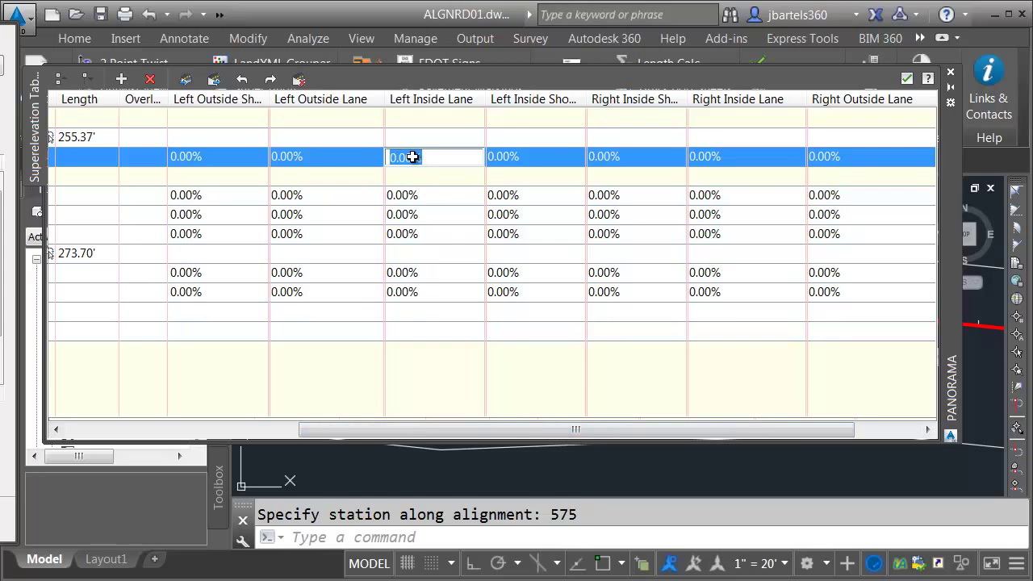
pyautogui.write('-2')
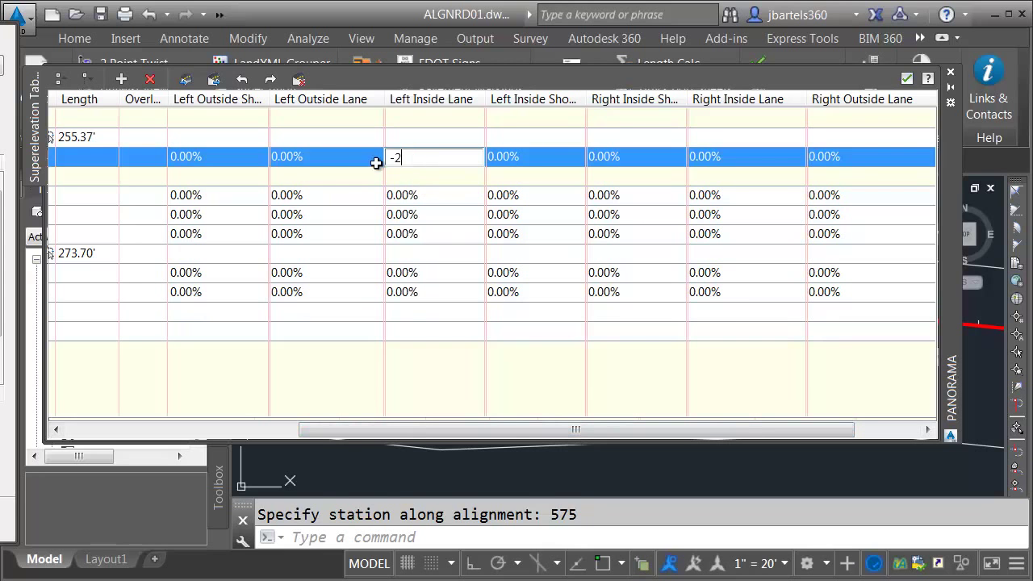
pyautogui.click(332, 158)
pyautogui.click(330, 158)
pyautogui.write('-3')
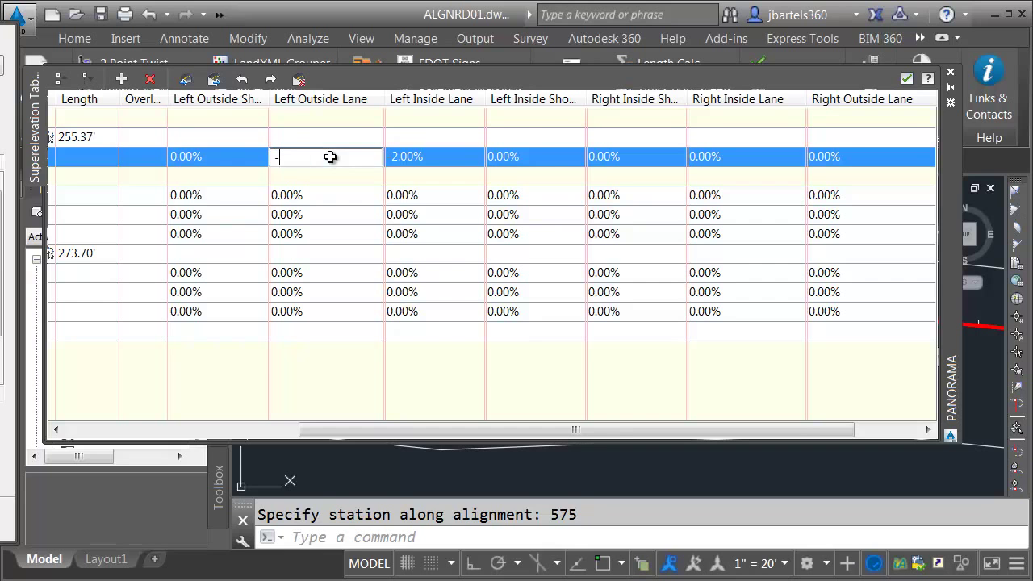
pyautogui.doubleClick(717, 157)
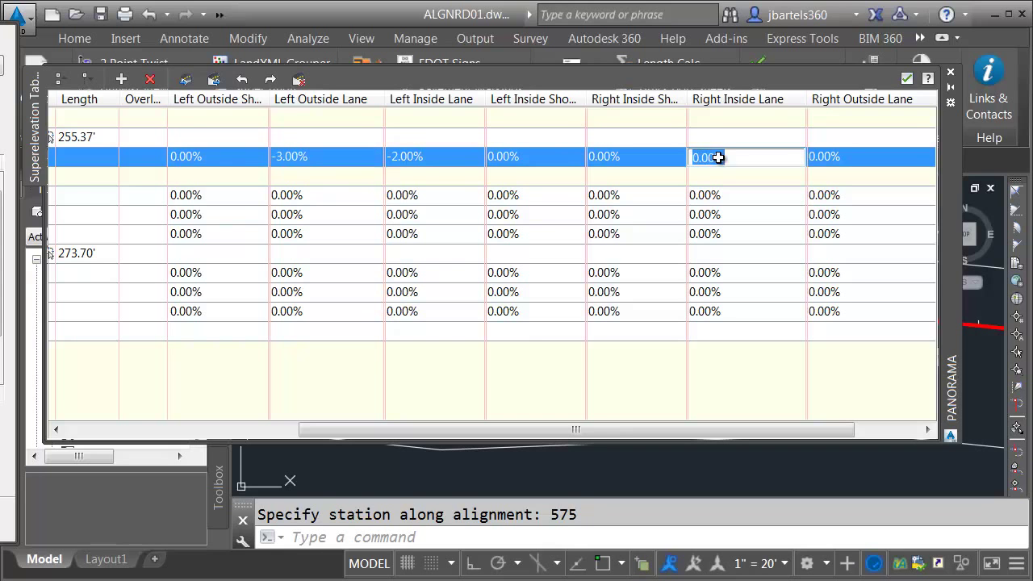
pyautogui.write('-2')
pyautogui.doubleClick(826, 158)
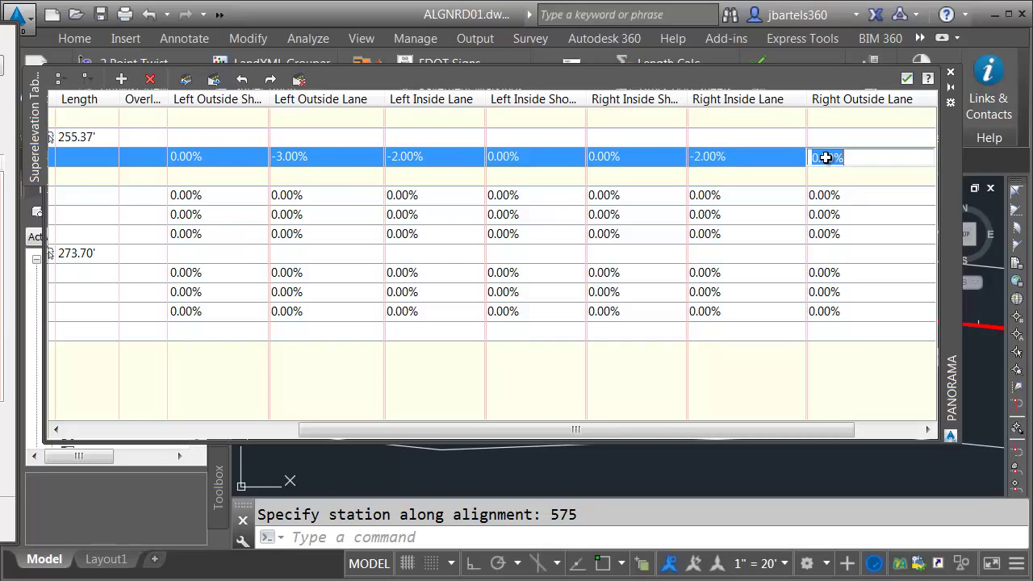
pyautogui.write('-3')
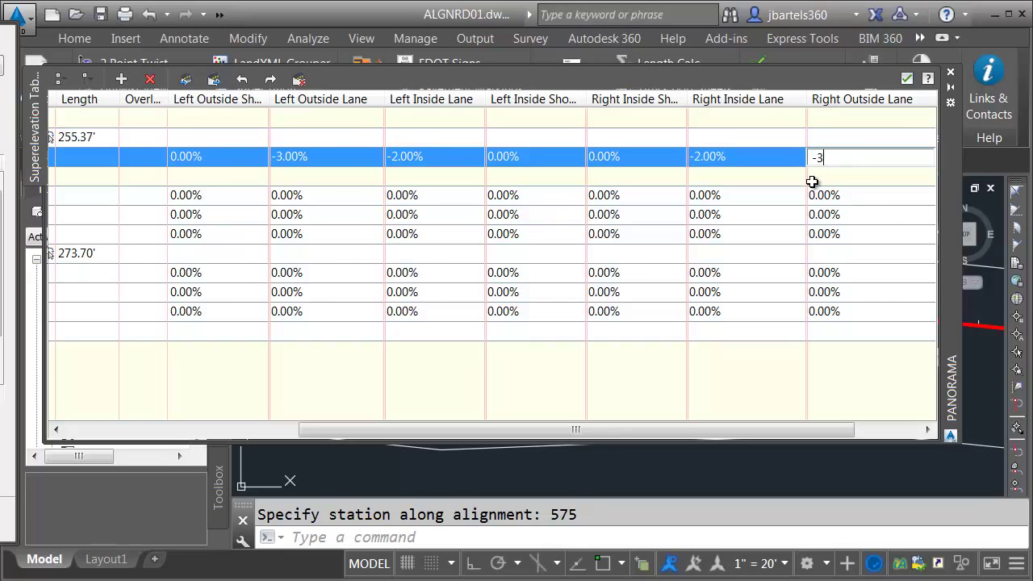
pyautogui.press('Return')
pyautogui.moveTo(674, 430); pyautogui.dragTo(721, 431)
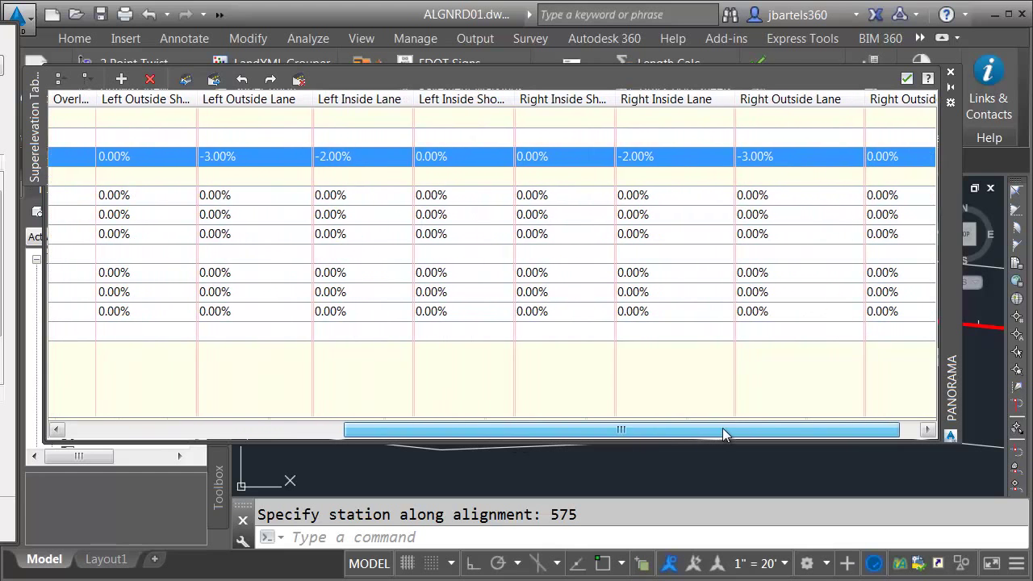
# Give the End of Normal Crown row lane slopes of -3%, -2%, -2%, -3%.
pyautogui.click(213, 196)
pyautogui.click(213, 196)
pyautogui.write('-3')
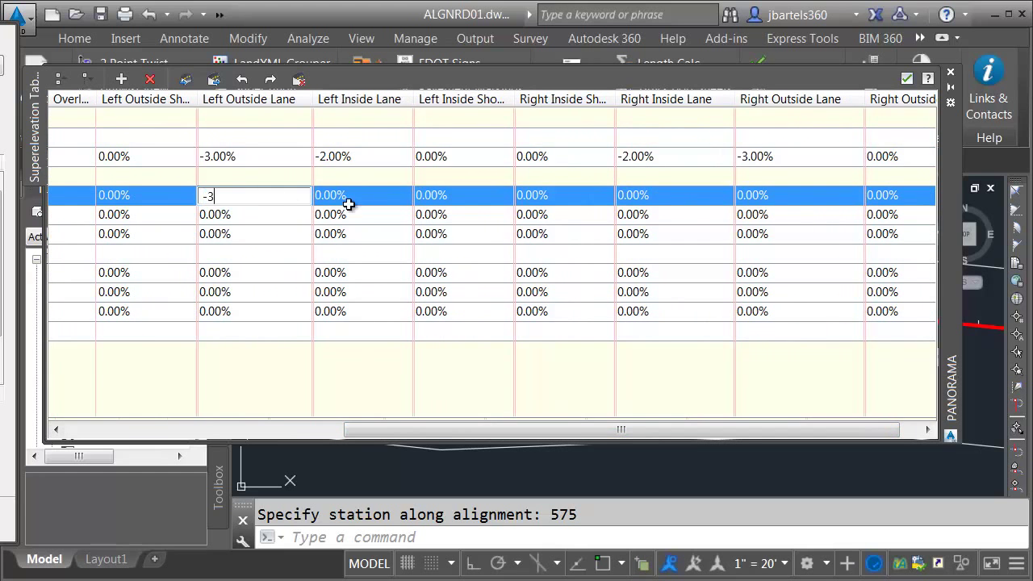
pyautogui.click(337, 195)
pyautogui.write('-2')
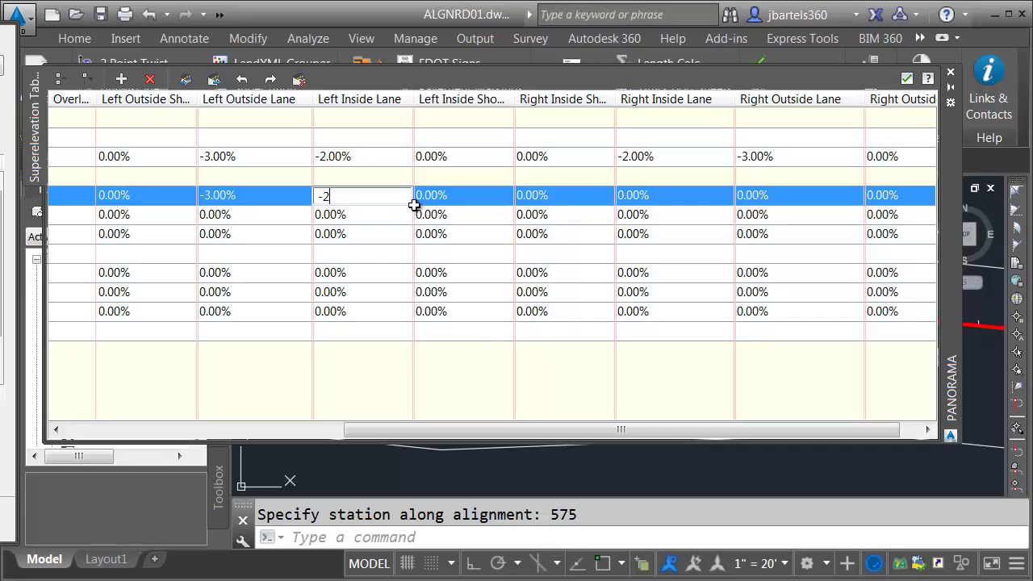
pyautogui.click(624, 196)
pyautogui.write('-2')
pyautogui.click(759, 204)
pyautogui.write('-3')
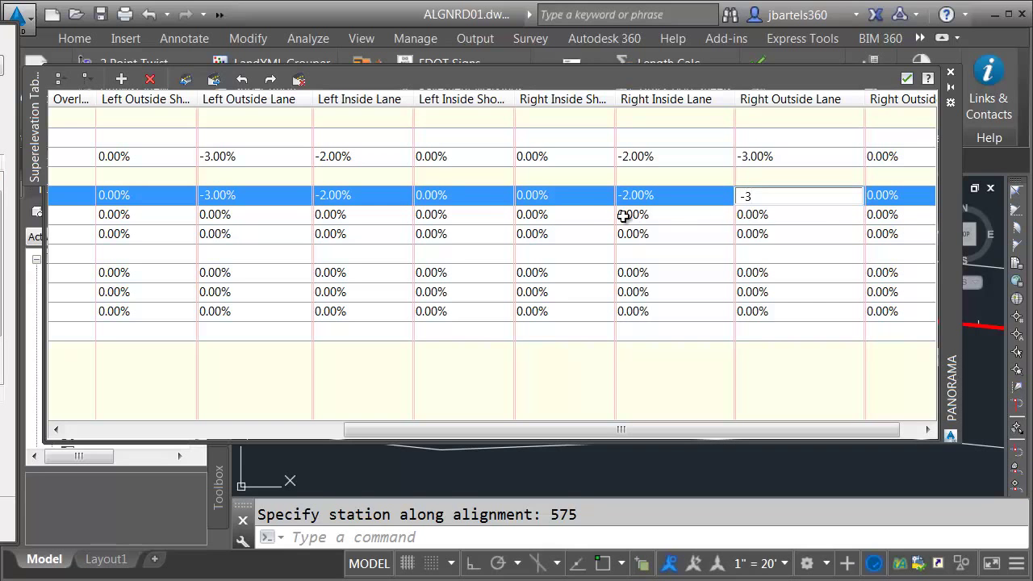
pyautogui.click(739, 212)
# Set all four lanes of the 2% station row to -2.00%.
pyautogui.click(745, 212)
pyautogui.write('-2')
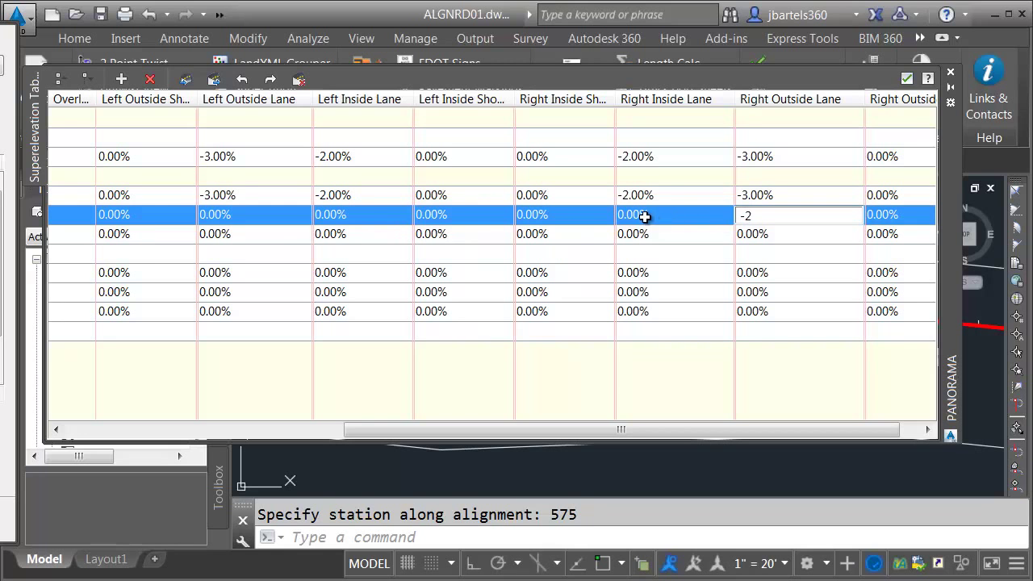
pyautogui.click(645, 216)
pyautogui.write('-2')
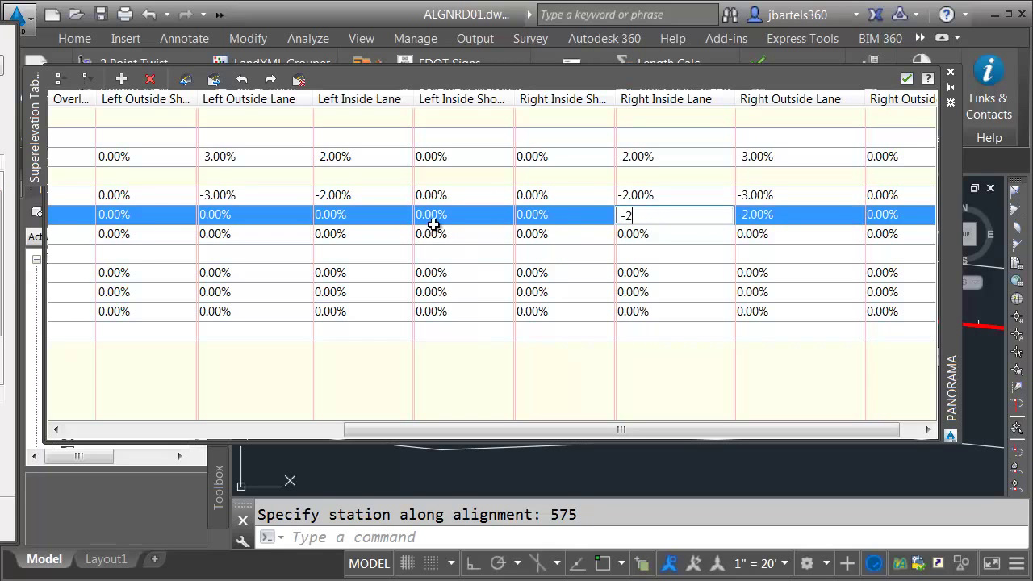
pyautogui.click(337, 216)
pyautogui.write('-2')
pyautogui.click(219, 216)
pyautogui.write('-2')
# Set all four lanes of the .5% station row to -0.50%.
pyautogui.click(212, 236)
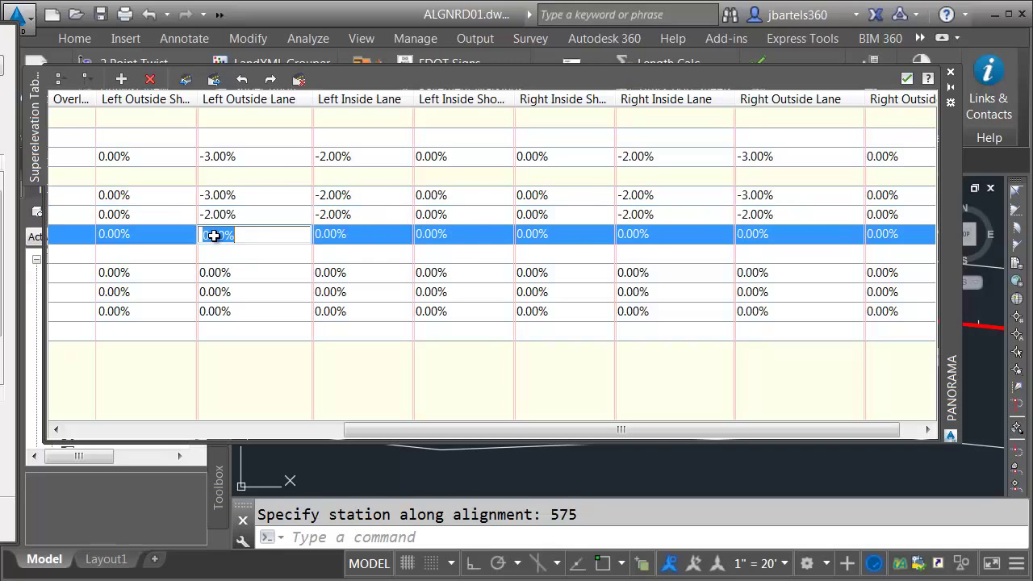
pyautogui.write('-0')
pyautogui.write('.5')
pyautogui.click(336, 237)
pyautogui.write('-.5')
pyautogui.click(641, 235)
pyautogui.write('-.5')
pyautogui.click(773, 234)
pyautogui.write('-.5')
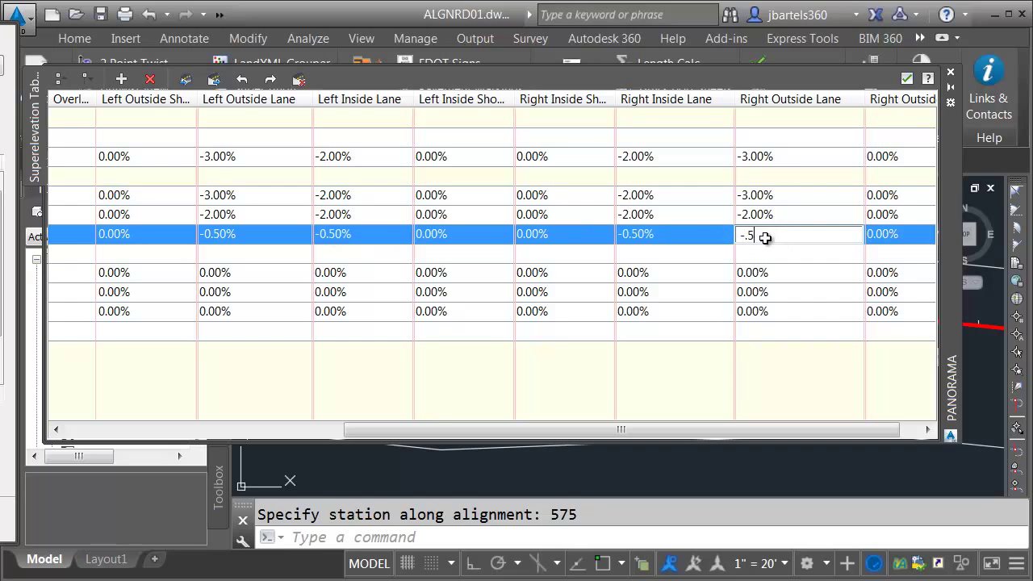
pyautogui.click(754, 273)
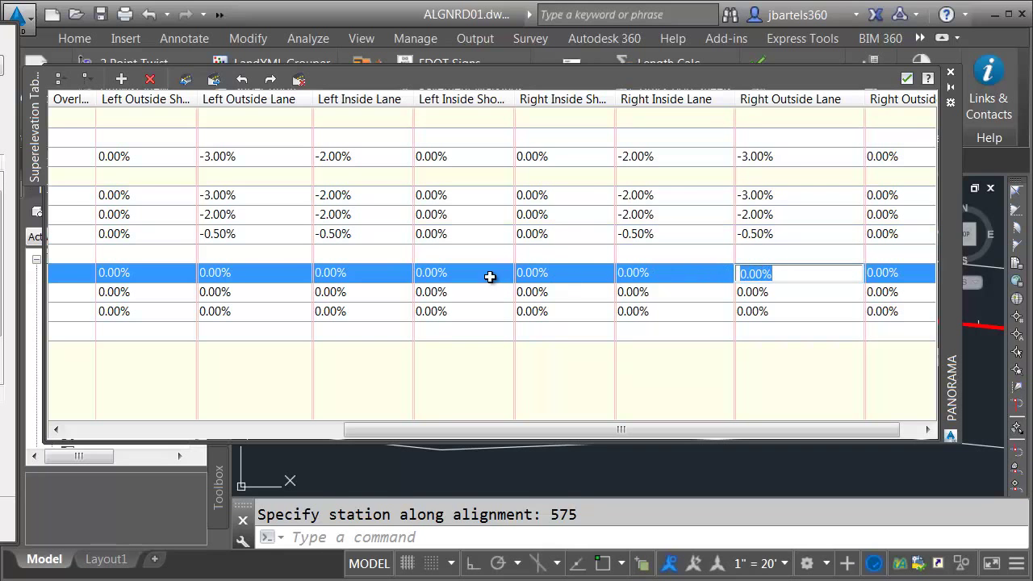
# Set all lanes of the first 273.70' row to -0.50%.
pyautogui.write('-.5')
pyautogui.click(632, 276)
pyautogui.write('-.5')
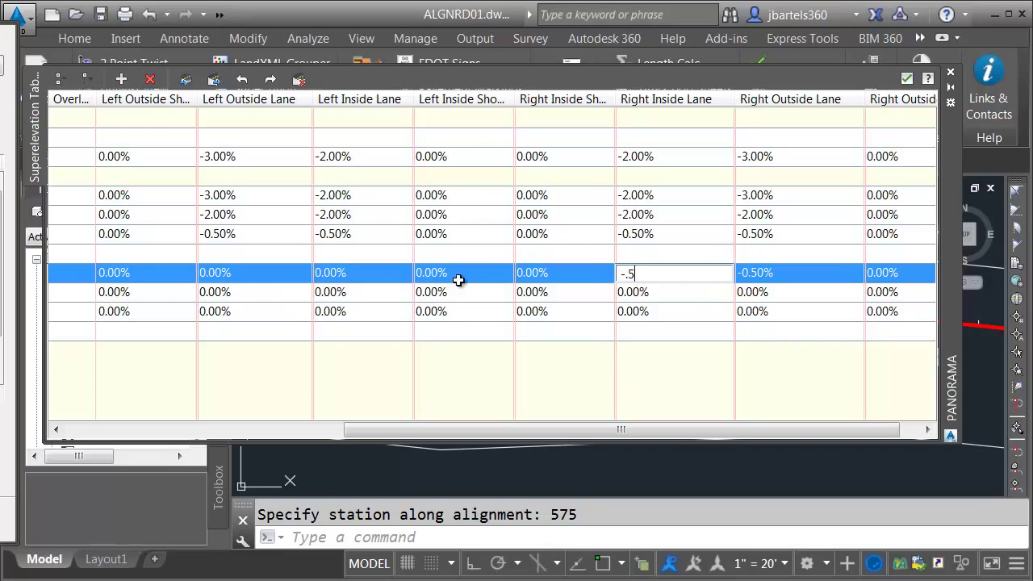
pyautogui.click(356, 272)
pyautogui.write('-.5')
pyautogui.click(226, 272)
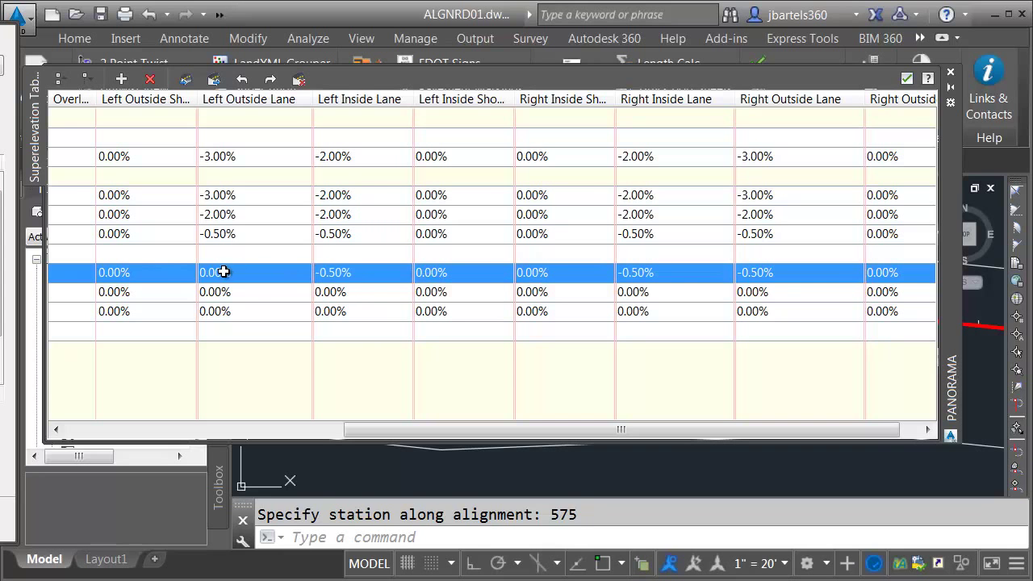
pyautogui.write('-.5')
# Set all four lanes of the next row to -2.00%.
pyautogui.click(227, 292)
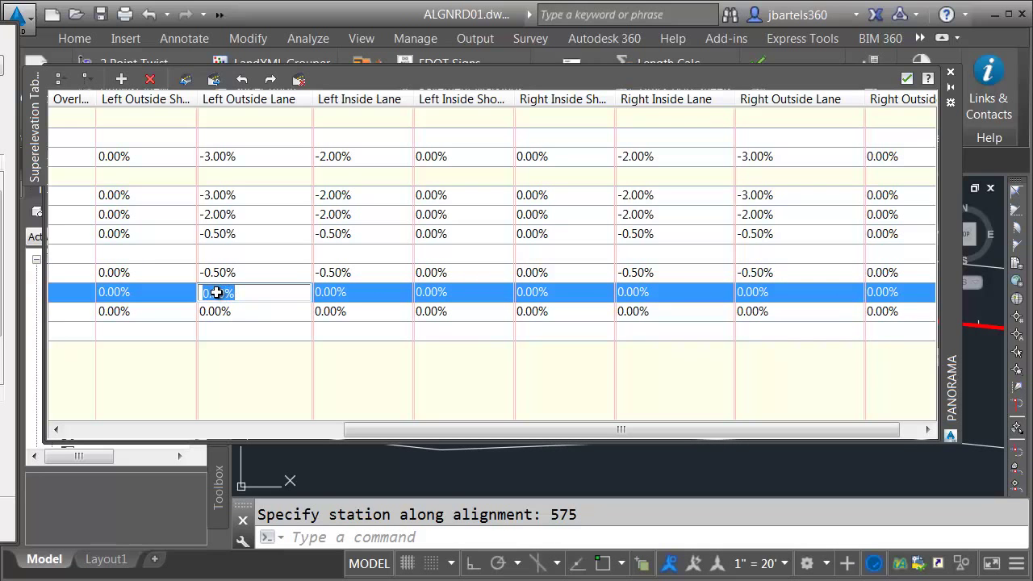
pyautogui.write('-2')
pyautogui.click(331, 293)
pyautogui.write('-2')
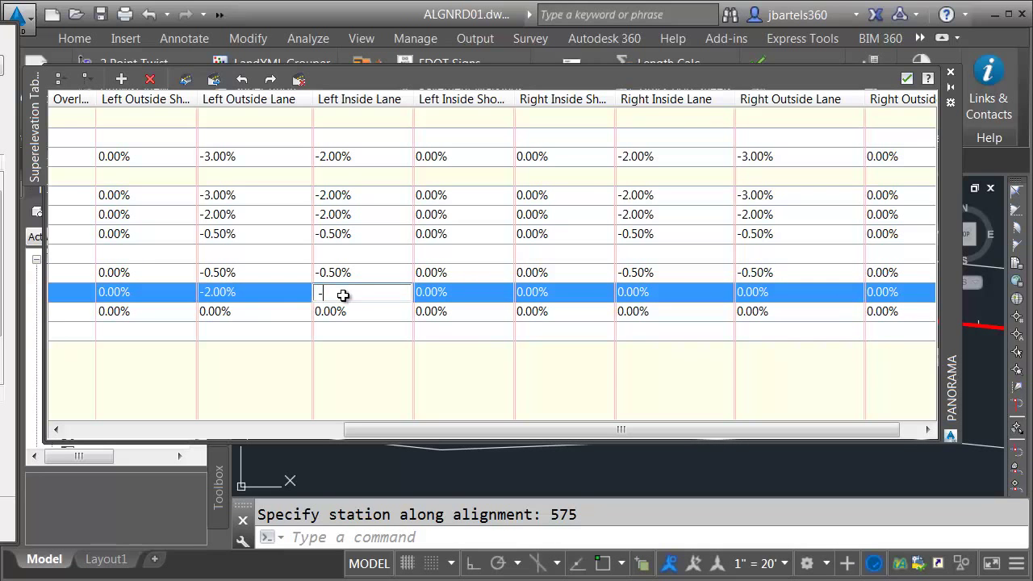
pyautogui.click(636, 294)
pyautogui.write('-2')
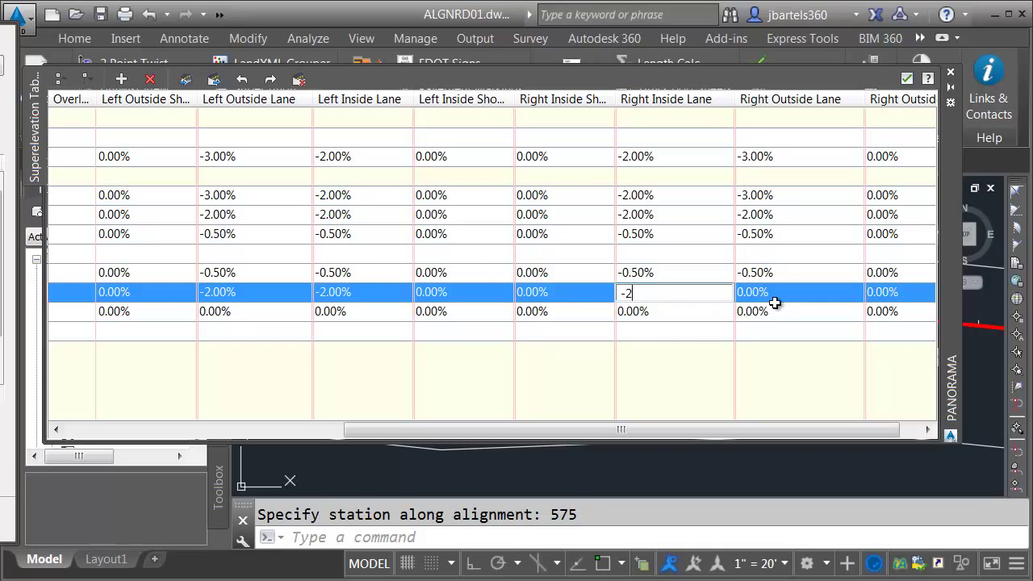
pyautogui.click(767, 295)
pyautogui.write('-2')
pyautogui.click(750, 312)
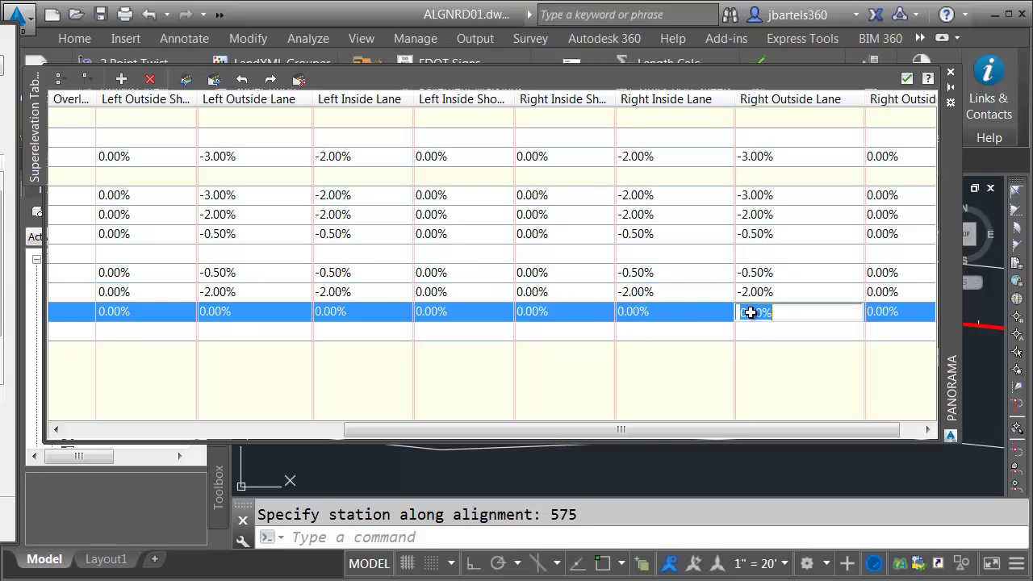
# Give the following row a crown of -3% outside and -2% inside lanes.
pyautogui.moveTo(666, 436); pyautogui.dragTo(545, 433)
pyautogui.click(334, 312)
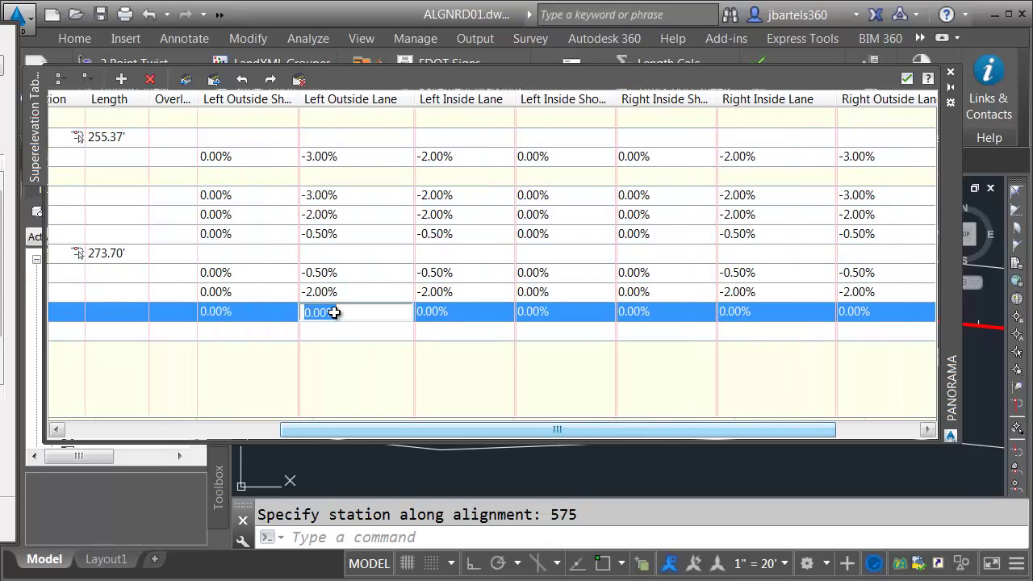
pyautogui.write('-3')
pyautogui.click(431, 314)
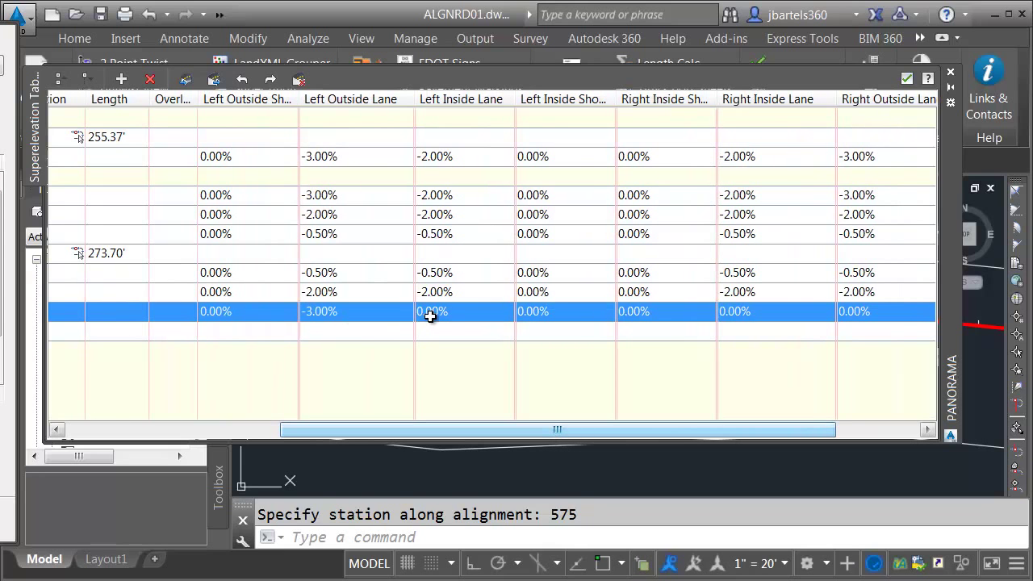
pyautogui.write('-2')
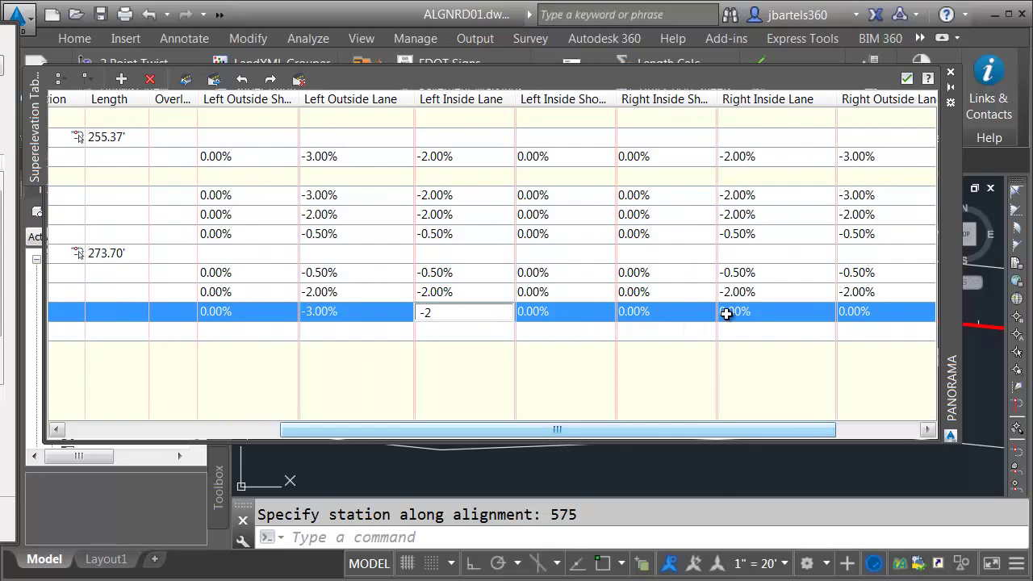
pyautogui.click(738, 312)
pyautogui.write('-2')
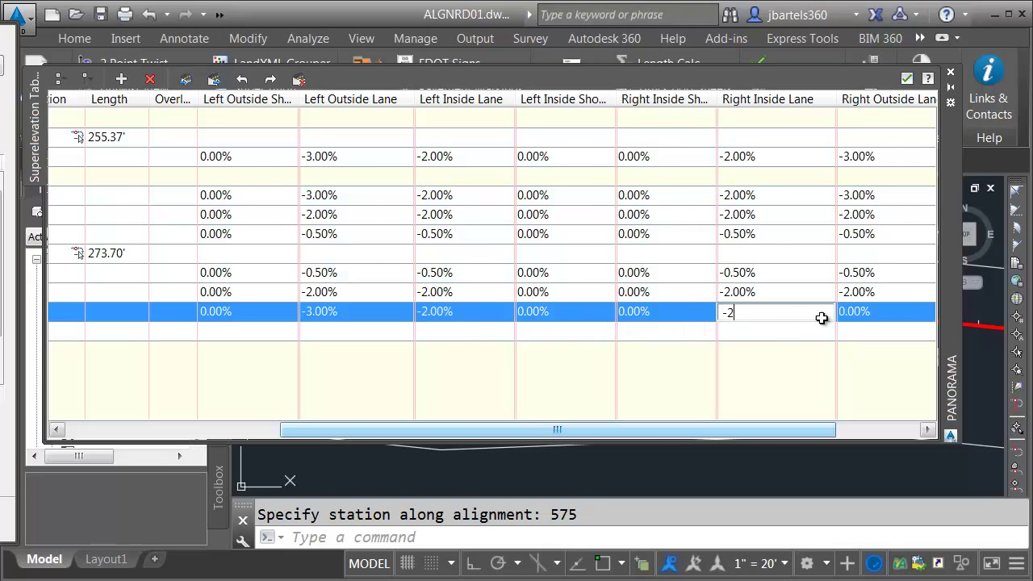
pyautogui.click(848, 313)
pyautogui.write('-3')
pyautogui.press('Return')
# Apply the -3%/-2% crown to the last row and close the Tabular Editor.
pyautogui.moveTo(789, 429); pyautogui.dragTo(817, 426)
pyautogui.click(787, 329)
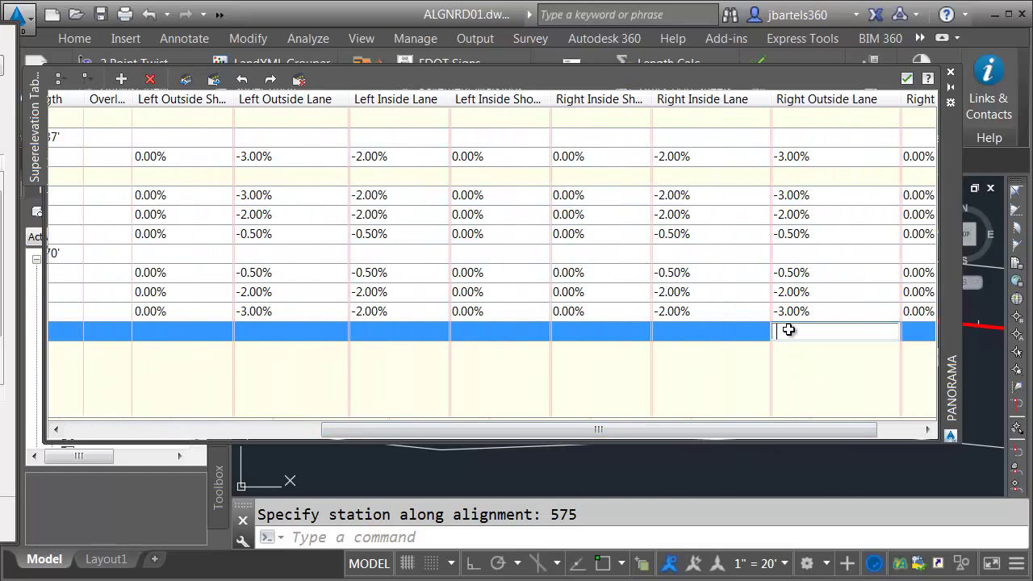
pyautogui.write('-3')
pyautogui.press('Return')
pyautogui.click(671, 332)
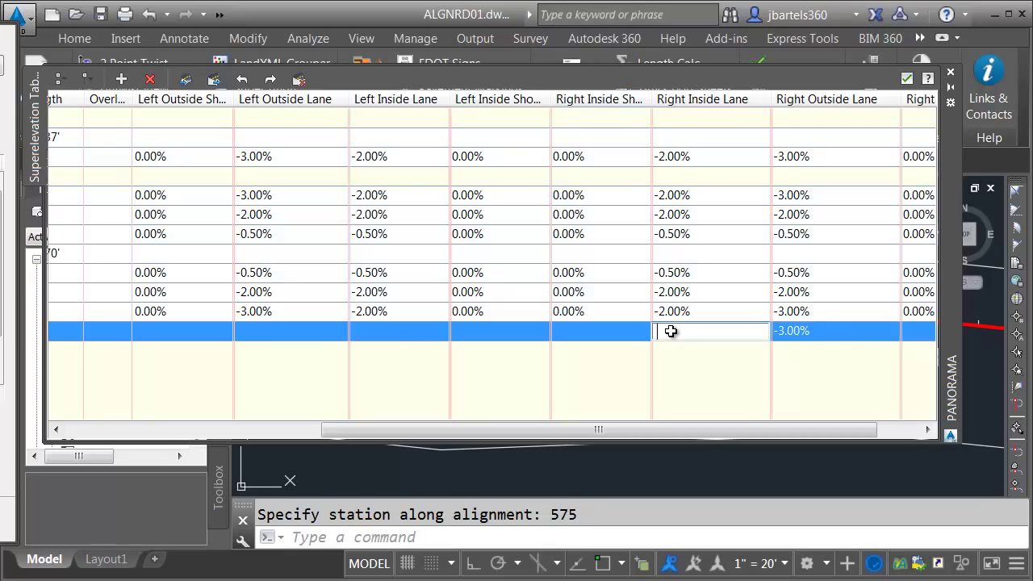
pyautogui.write('-2')
pyautogui.click(367, 332)
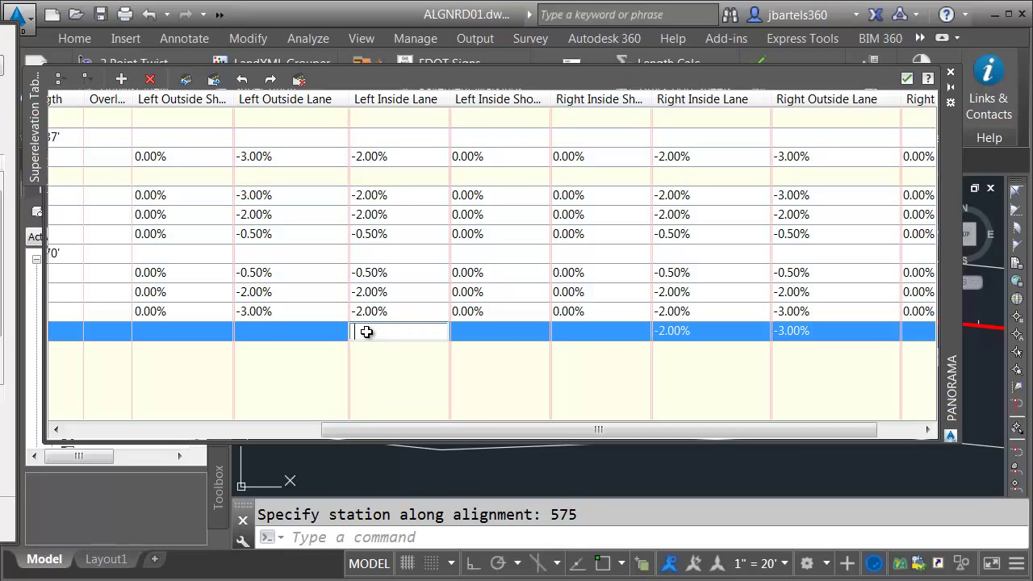
pyautogui.click(282, 331)
pyautogui.write('-')
pyautogui.press('Return')
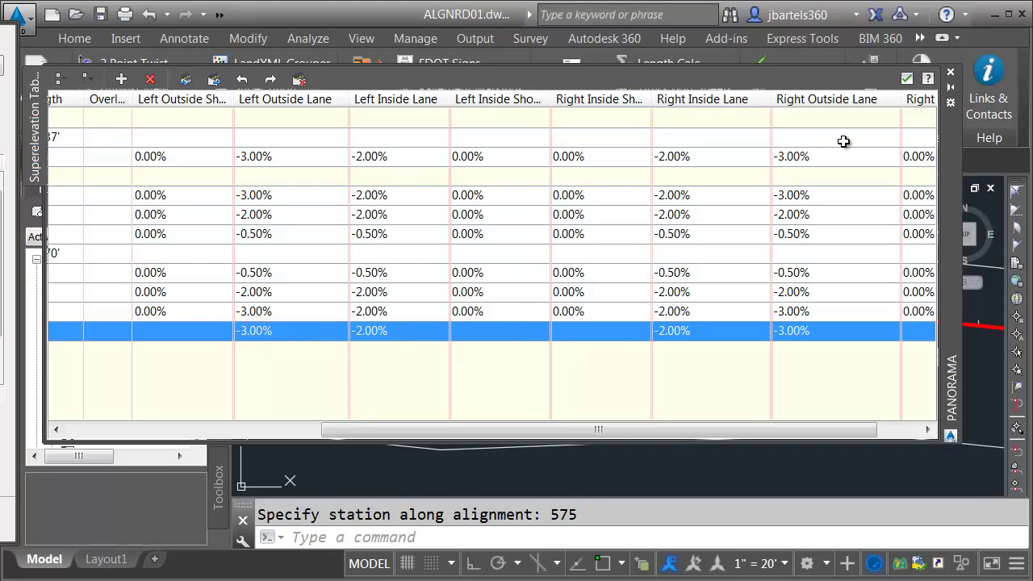
pyautogui.click(906, 80)
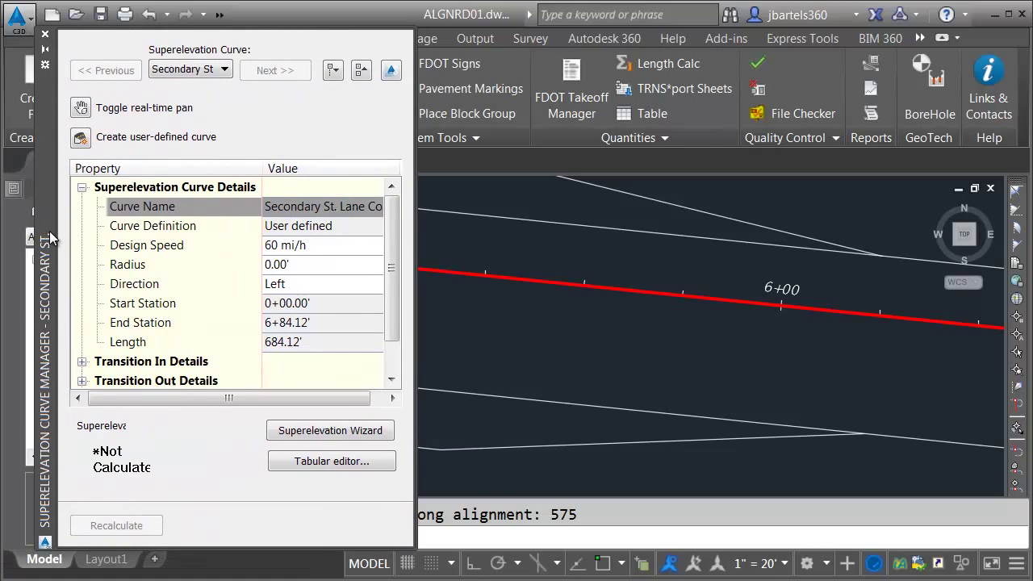
# Save ALGNRD01, recheck the alignment's superelevation table, then close the drawing saving changes.
pyautogui.click(45, 35)
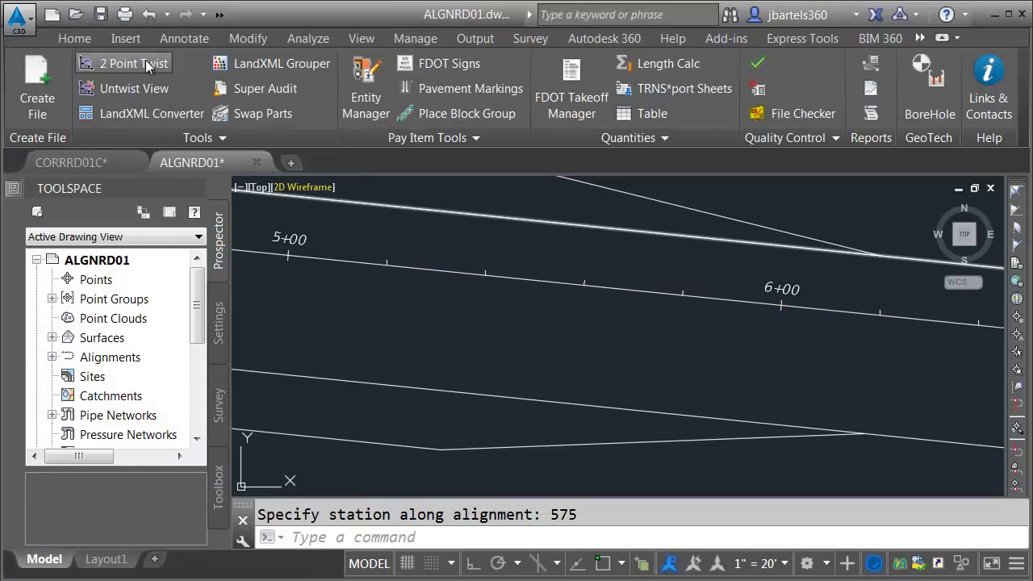
pyautogui.hotkey('ctrl', 's')
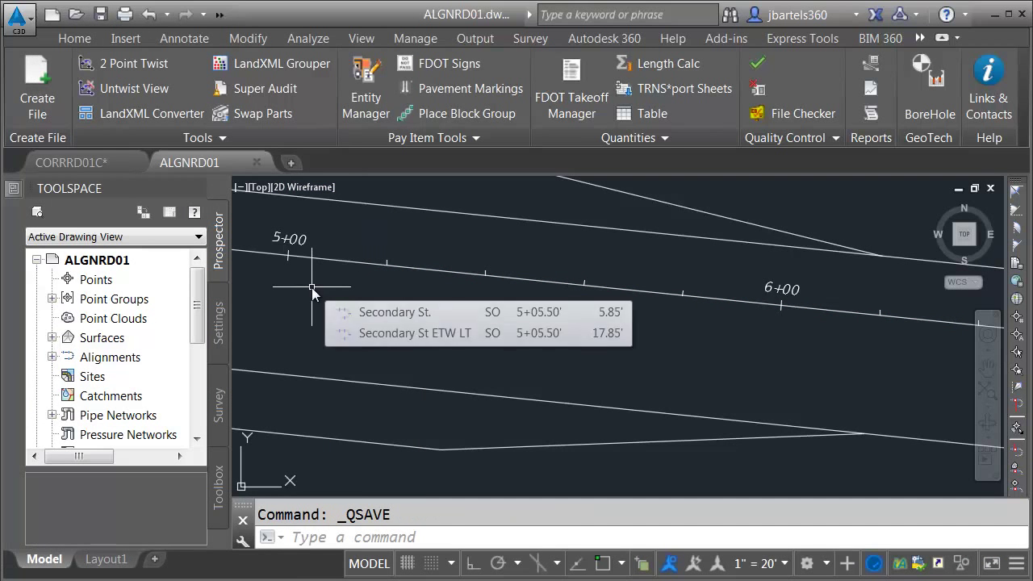
pyautogui.moveTo(316, 295)
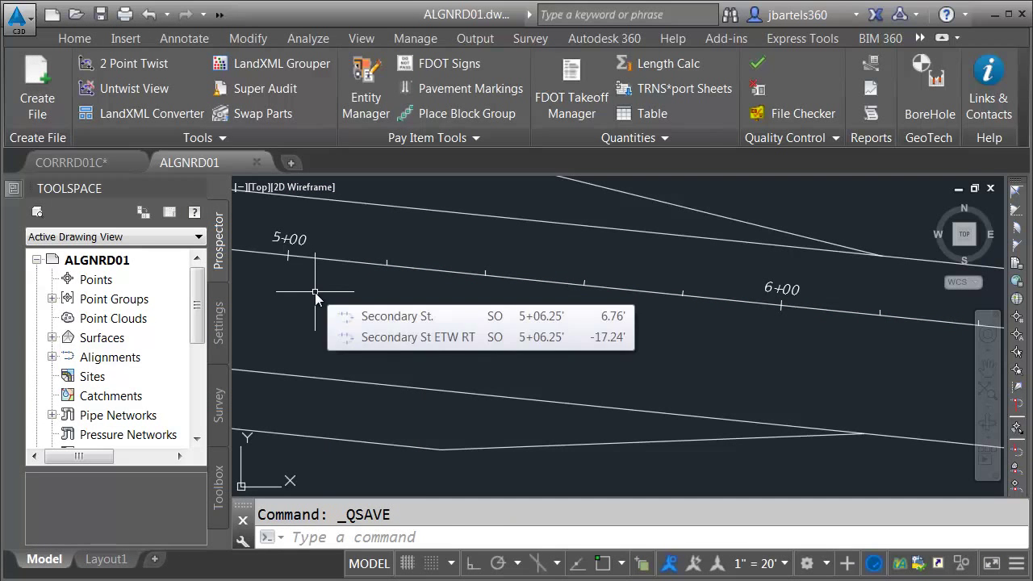
pyautogui.click(317, 273)
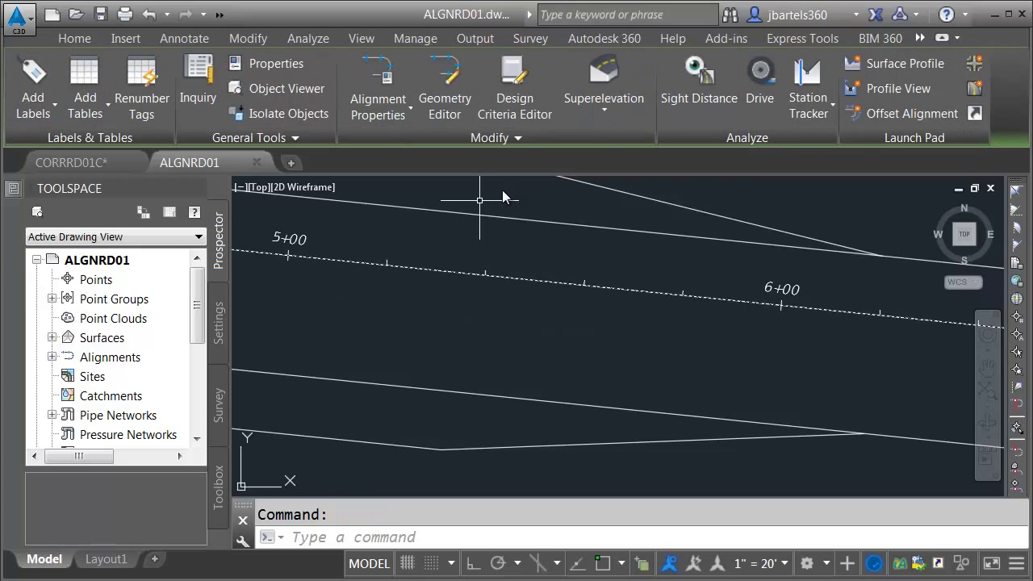
pyautogui.click(605, 109)
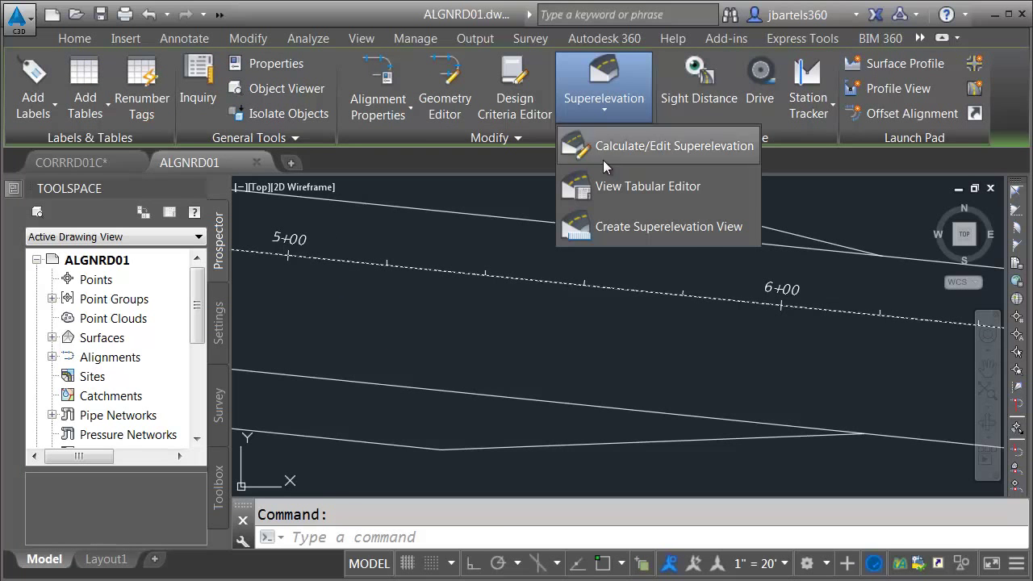
pyautogui.click(605, 186)
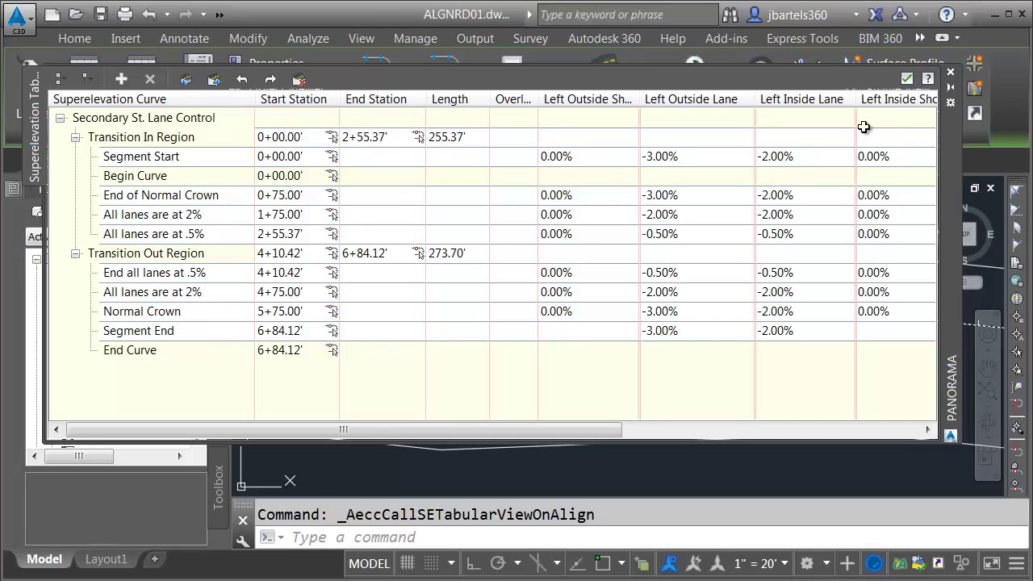
pyautogui.click(905, 79)
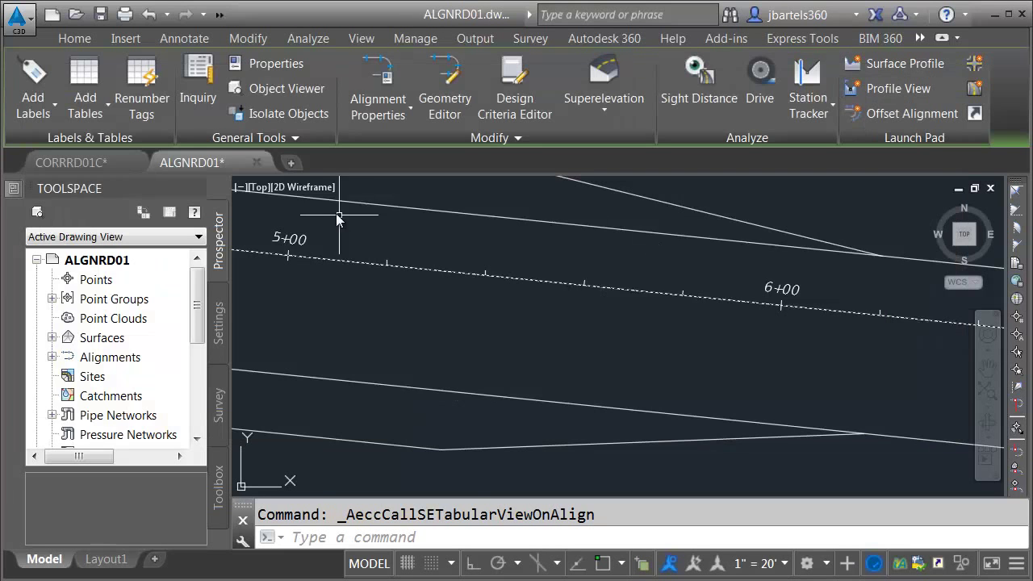
pyautogui.click(257, 162)
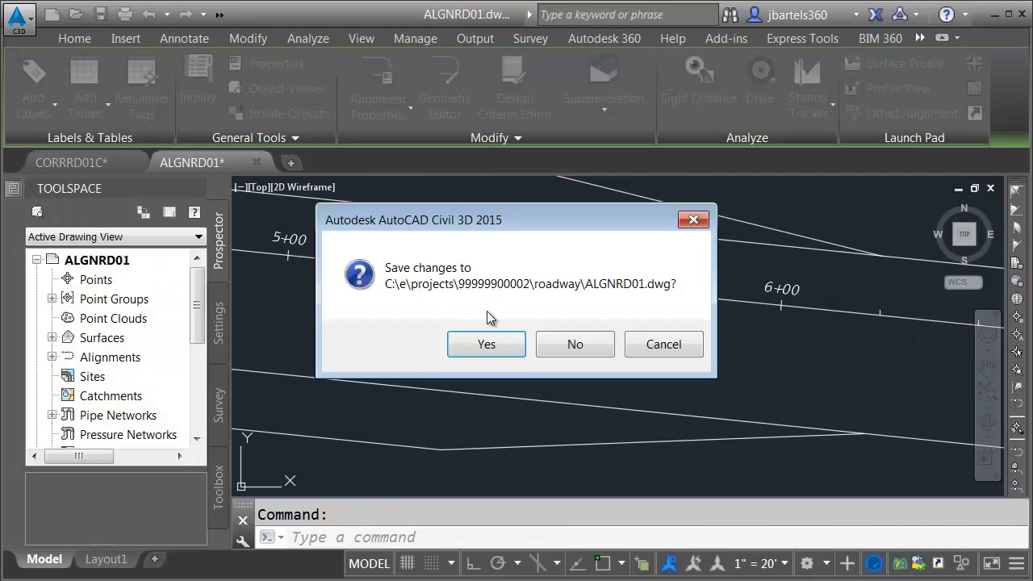
pyautogui.click(501, 345)
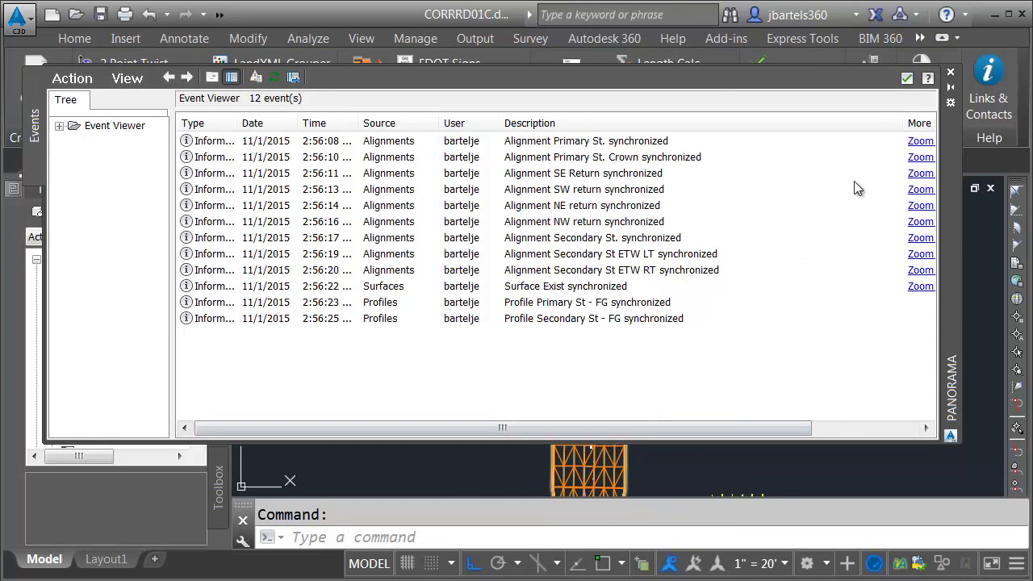
# Rebuild both the left and right corridors.
pyautogui.click(906, 79)
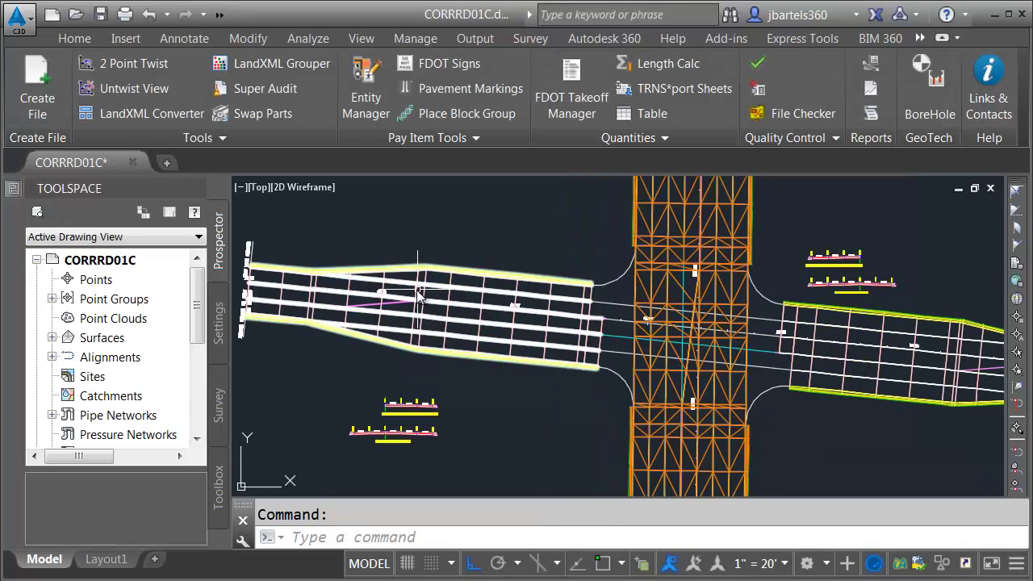
pyautogui.click(418, 297)
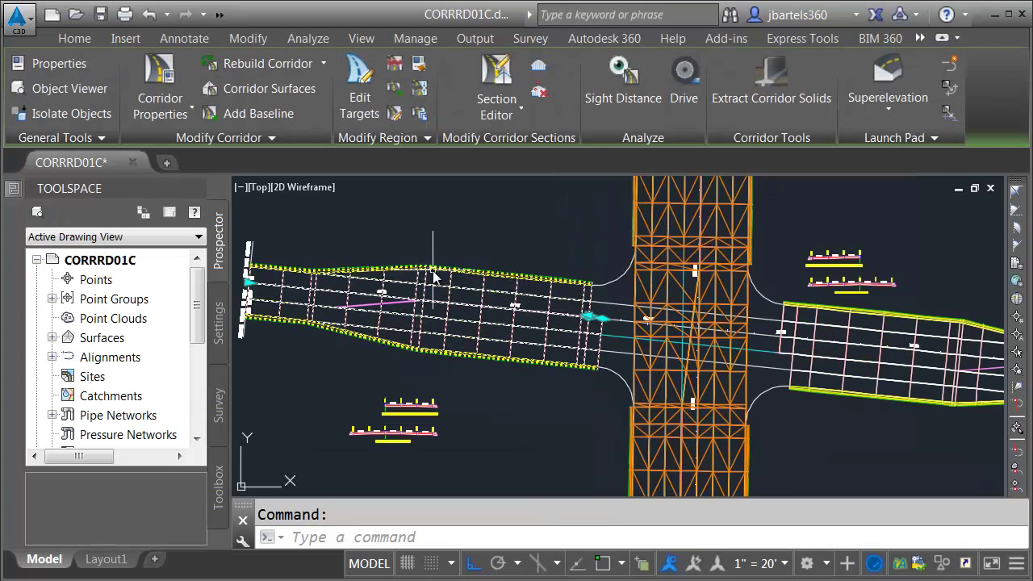
pyautogui.click(272, 61)
pyautogui.press('Escape')
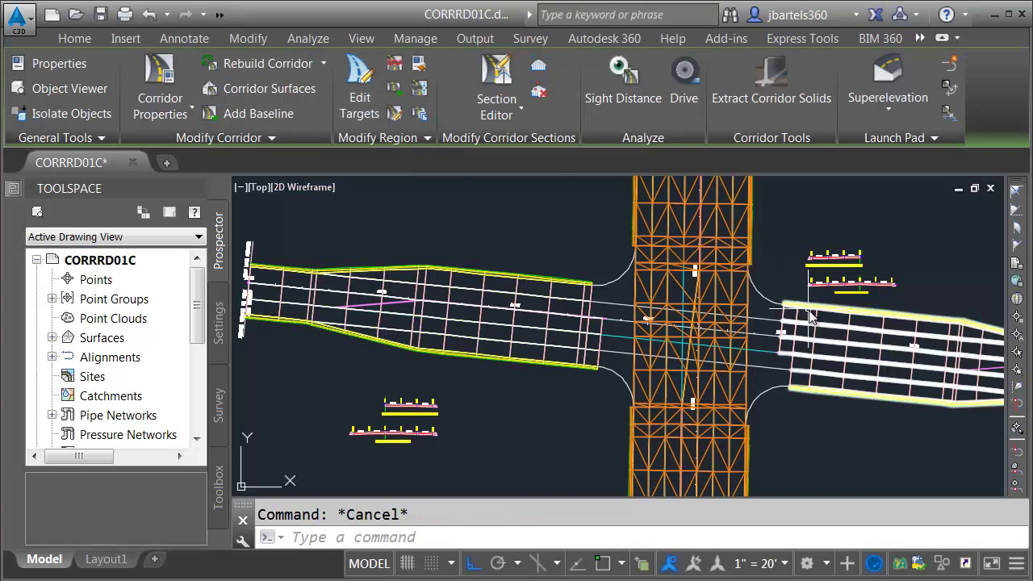
pyautogui.click(819, 322)
pyautogui.click(290, 64)
pyautogui.press('Escape')
# Open the left corridor in the Section Editor at station 0+00.00.
pyautogui.scroll(5, 345, 303)
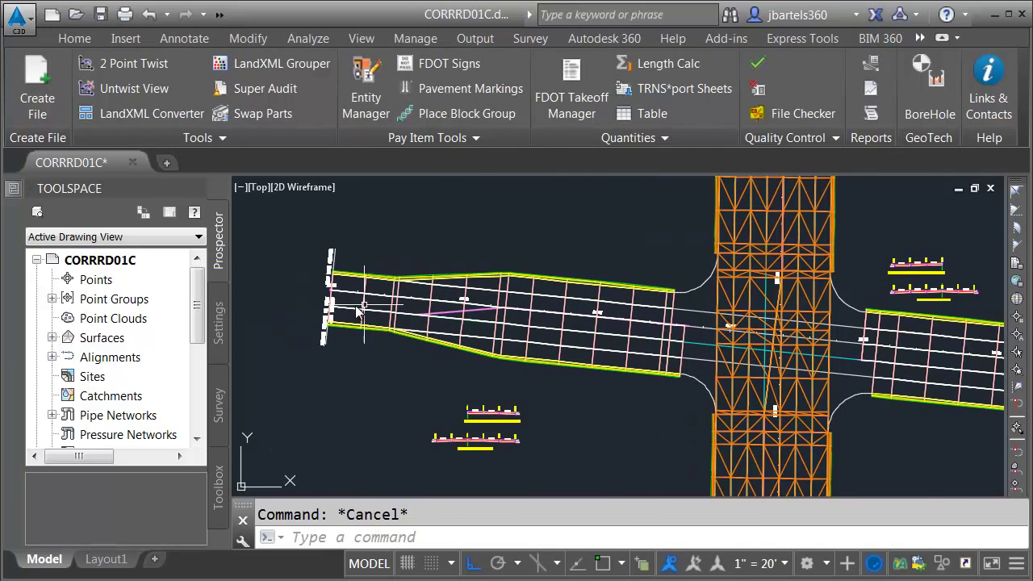
pyautogui.click(301, 280)
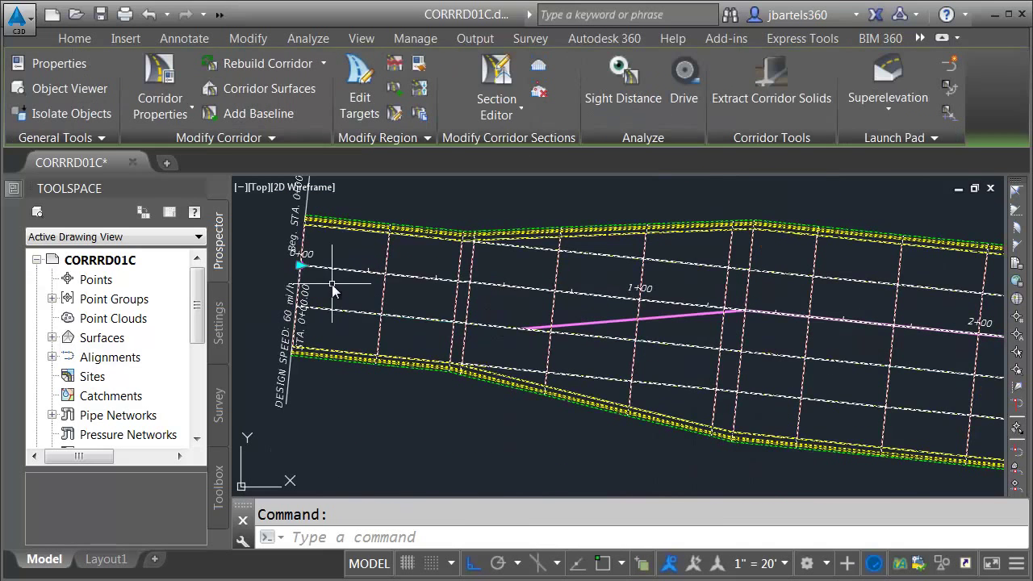
pyautogui.click(495, 81)
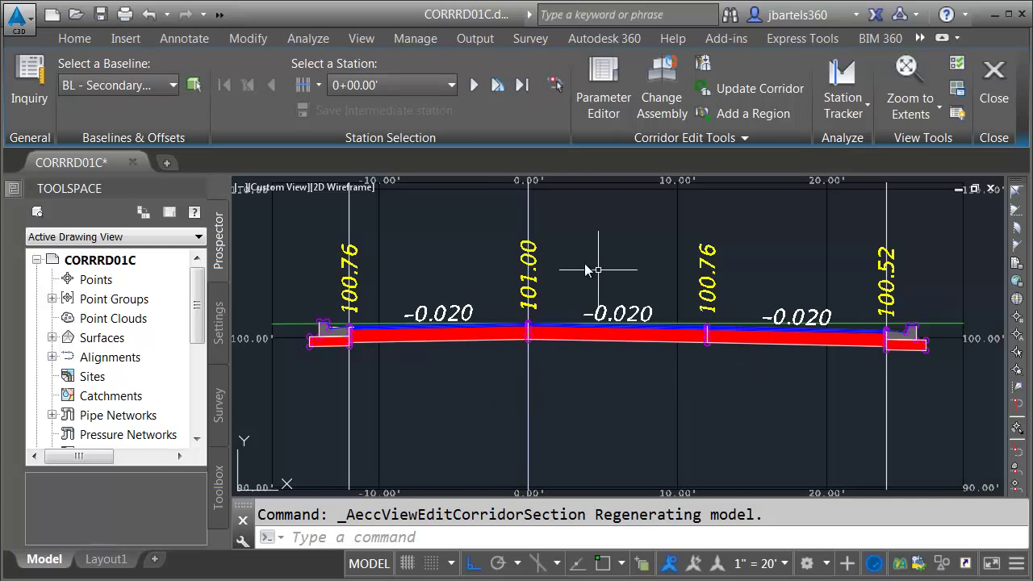
# Step through the left corridor's sections from 0+00.00 to 2+75.00, then close the Section Editor.
pyautogui.click(473, 84)
pyautogui.click(474, 84)
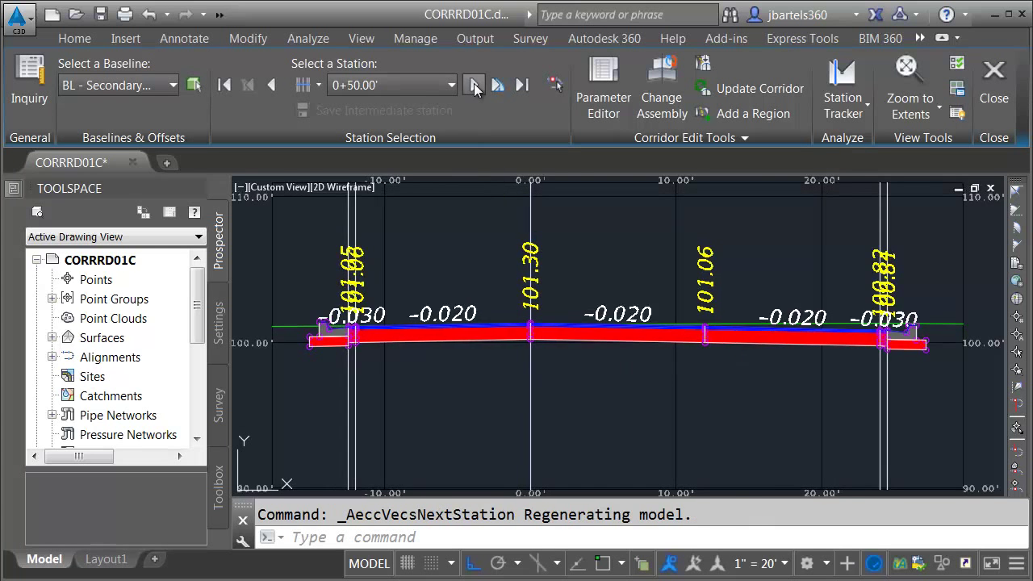
pyautogui.click(475, 83)
pyautogui.click(476, 84)
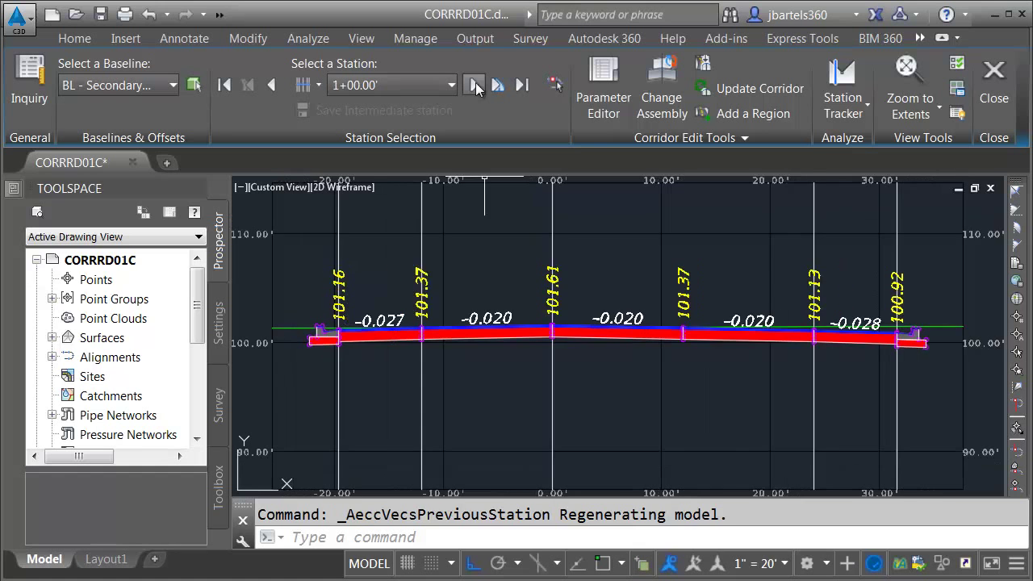
pyautogui.click(475, 84)
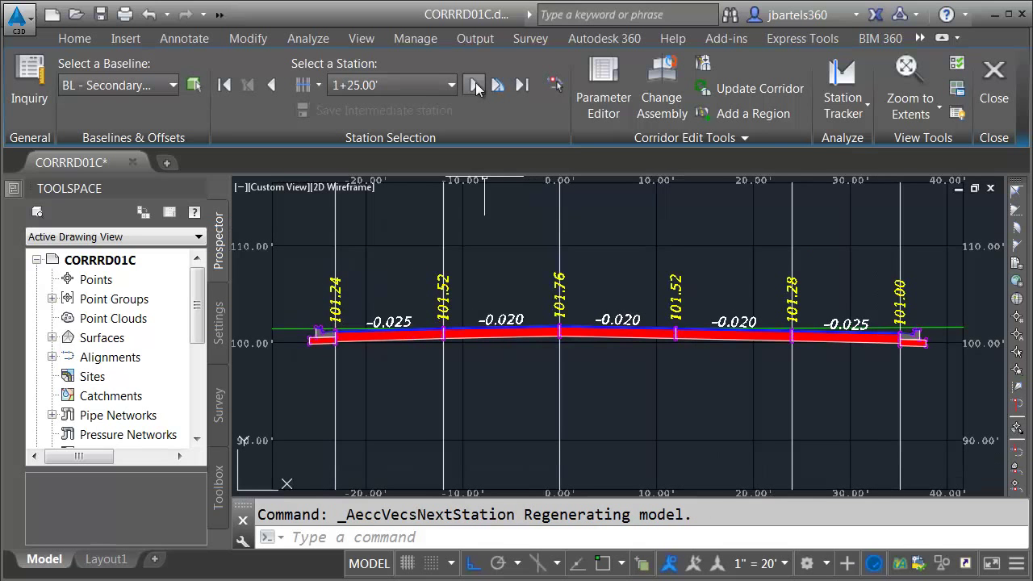
pyautogui.click(475, 84)
pyautogui.click(475, 84)
pyautogui.click(475, 84)
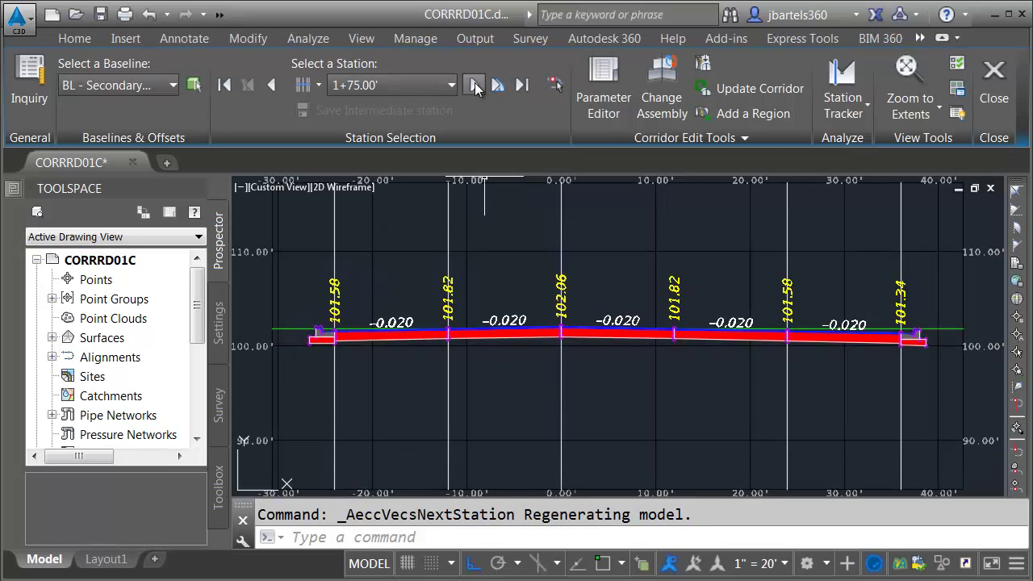
pyautogui.click(475, 84)
pyautogui.click(475, 84)
pyautogui.click(475, 84)
pyautogui.click(475, 84)
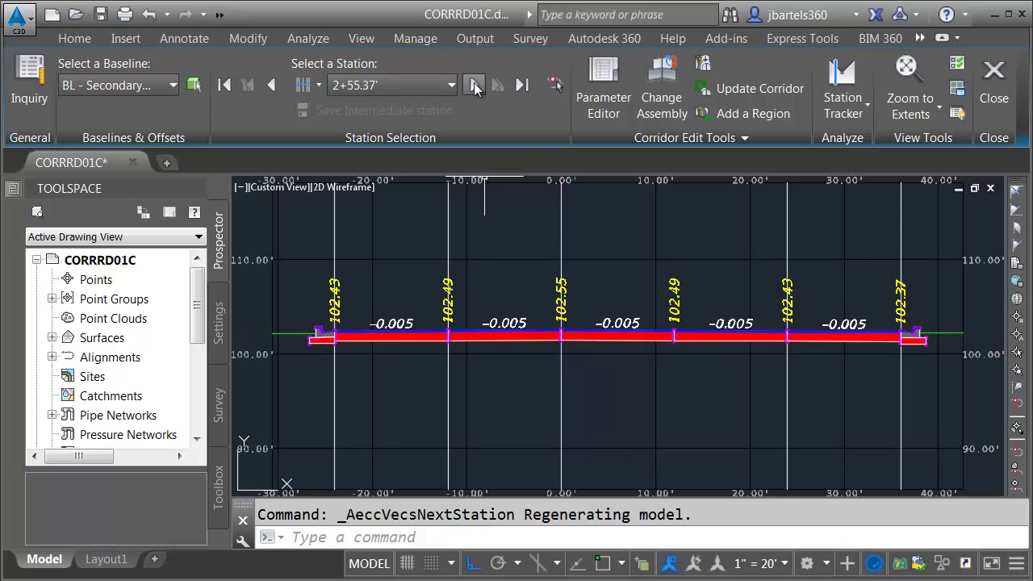
pyautogui.click(473, 84)
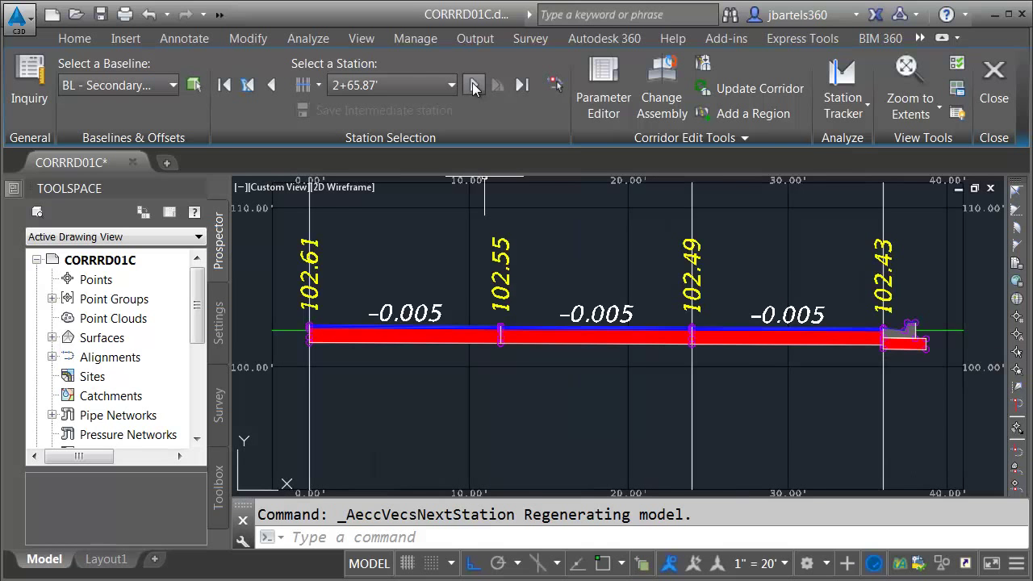
pyautogui.click(473, 82)
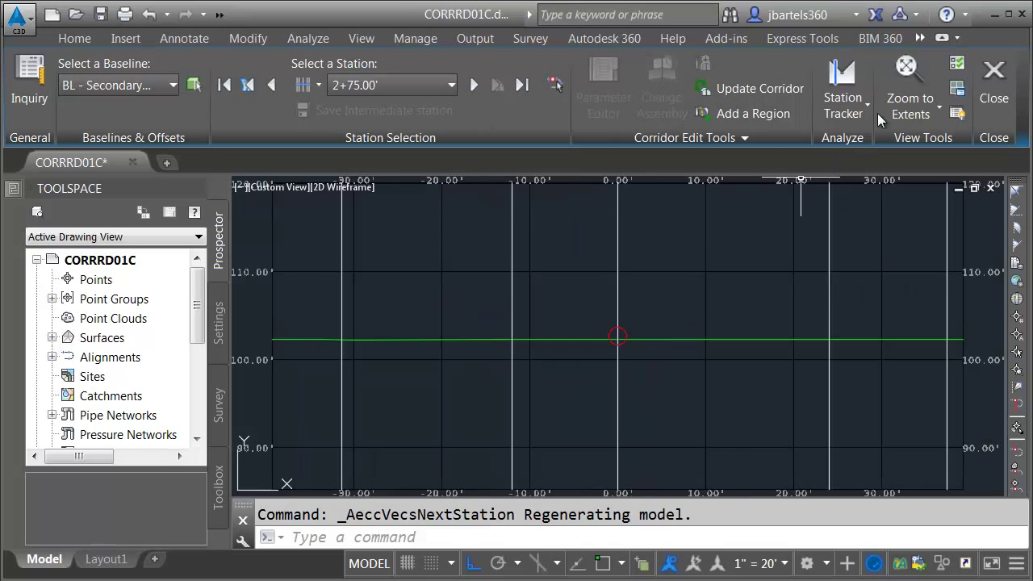
pyautogui.click(994, 81)
pyautogui.scroll(-2, 657, 355)
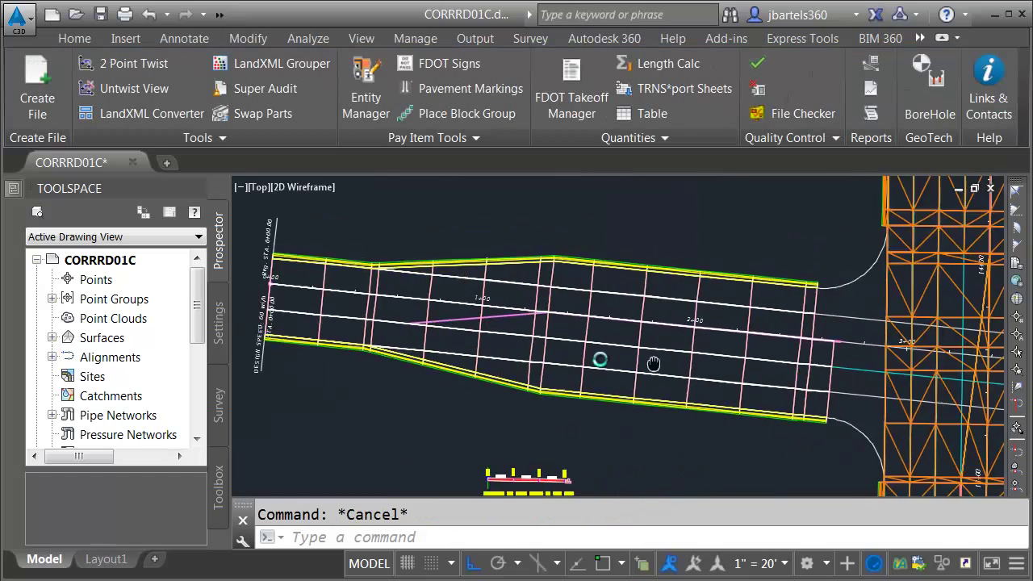
pyautogui.moveTo(654, 364); pyautogui.dragTo(258, 351, button='middle')
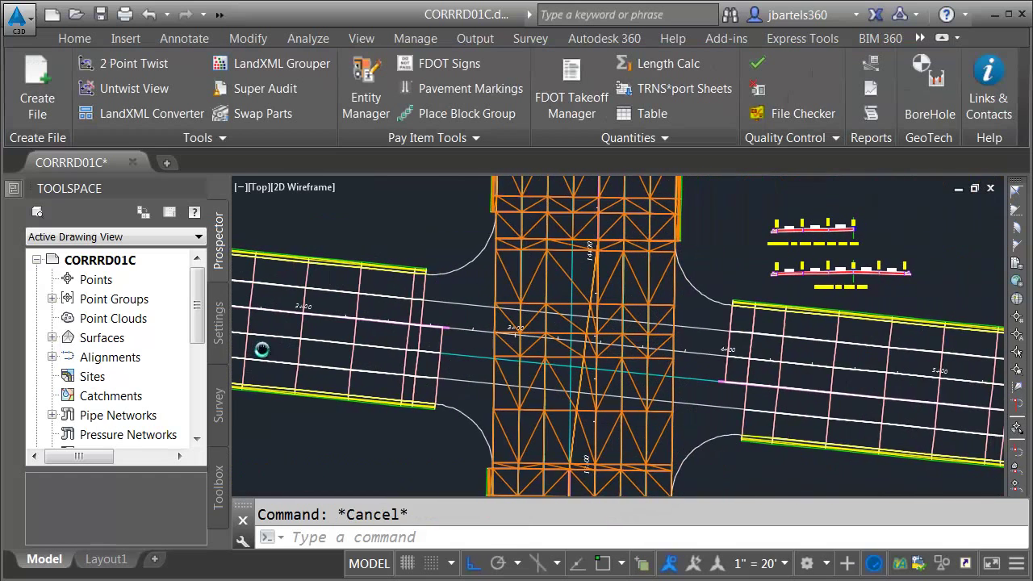
pyautogui.click(727, 337)
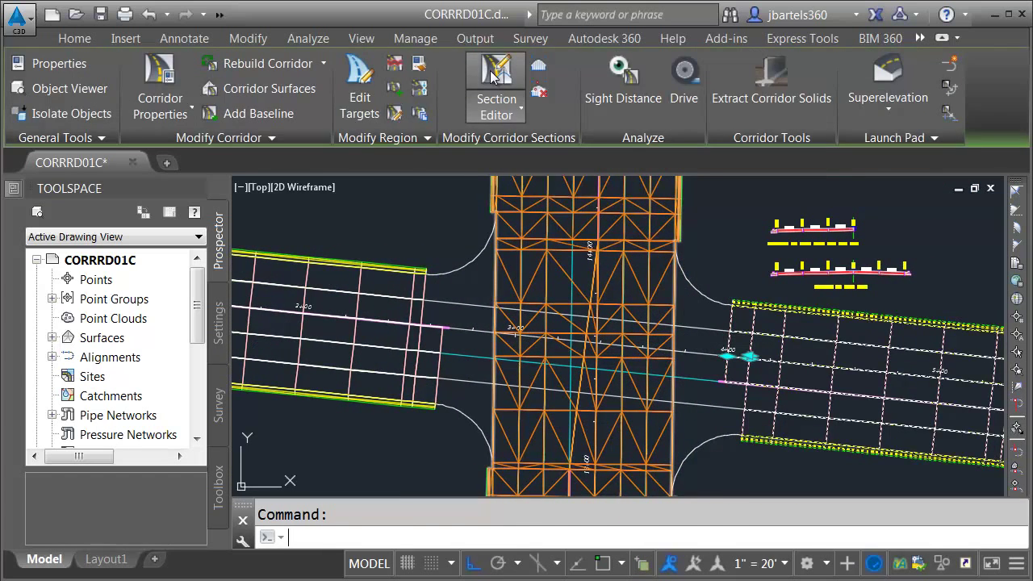
pyautogui.click(494, 72)
pyautogui.click(474, 85)
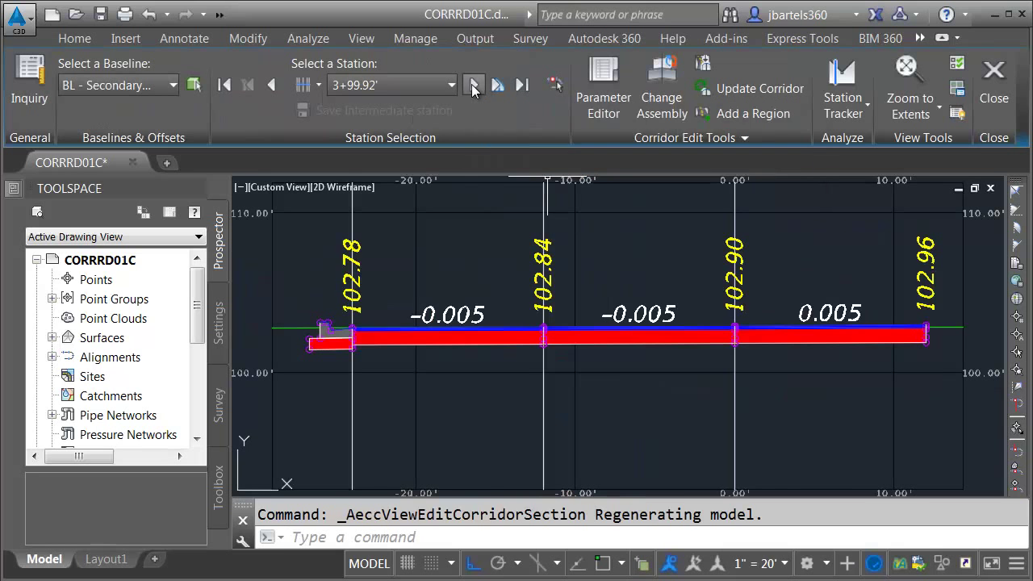
pyautogui.click(474, 85)
pyautogui.click(474, 86)
pyautogui.click(474, 85)
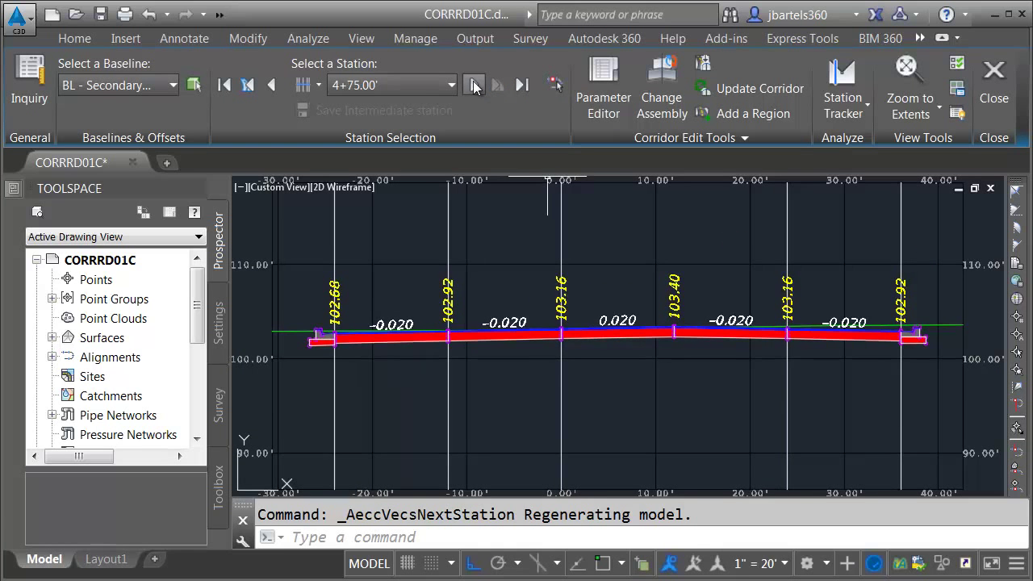
pyautogui.click(474, 85)
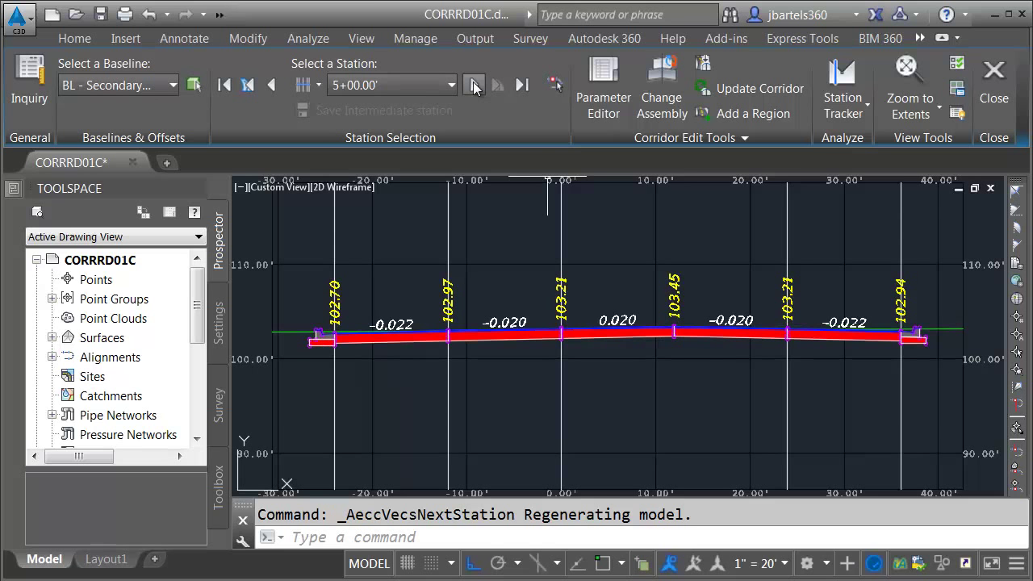
pyautogui.click(474, 85)
pyautogui.click(474, 85)
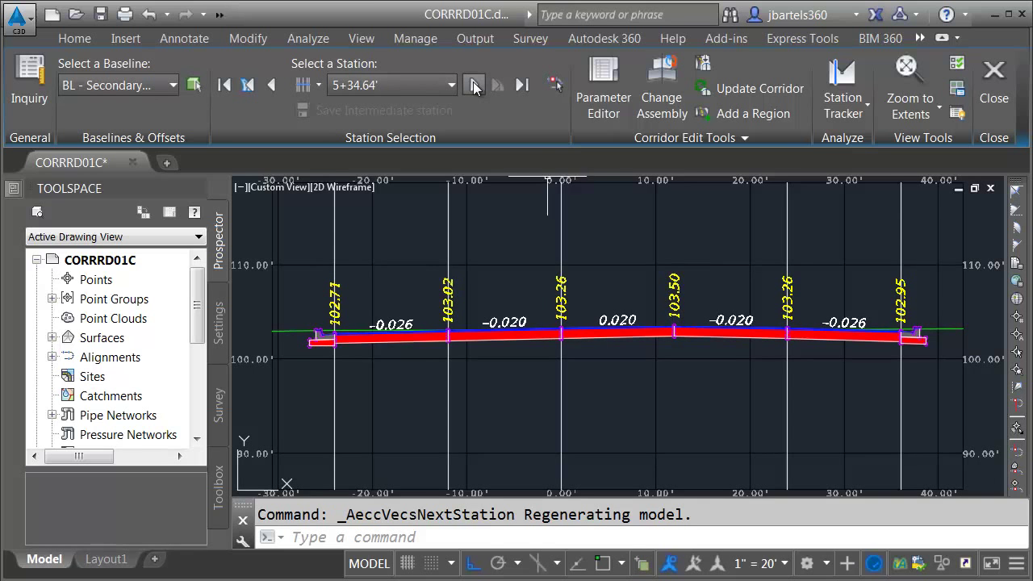
pyautogui.click(473, 85)
pyautogui.click(474, 85)
pyautogui.click(473, 85)
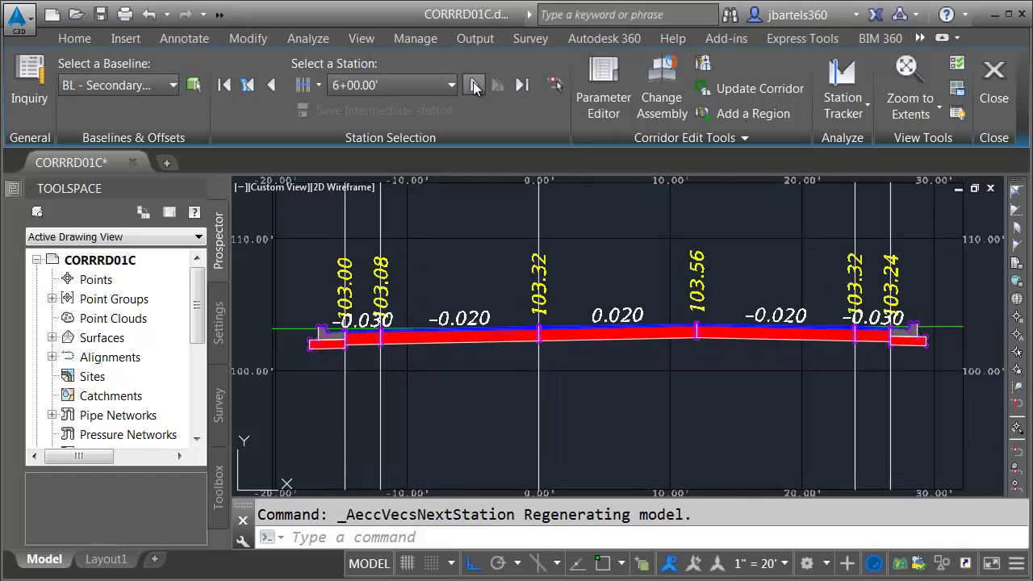
pyautogui.click(474, 85)
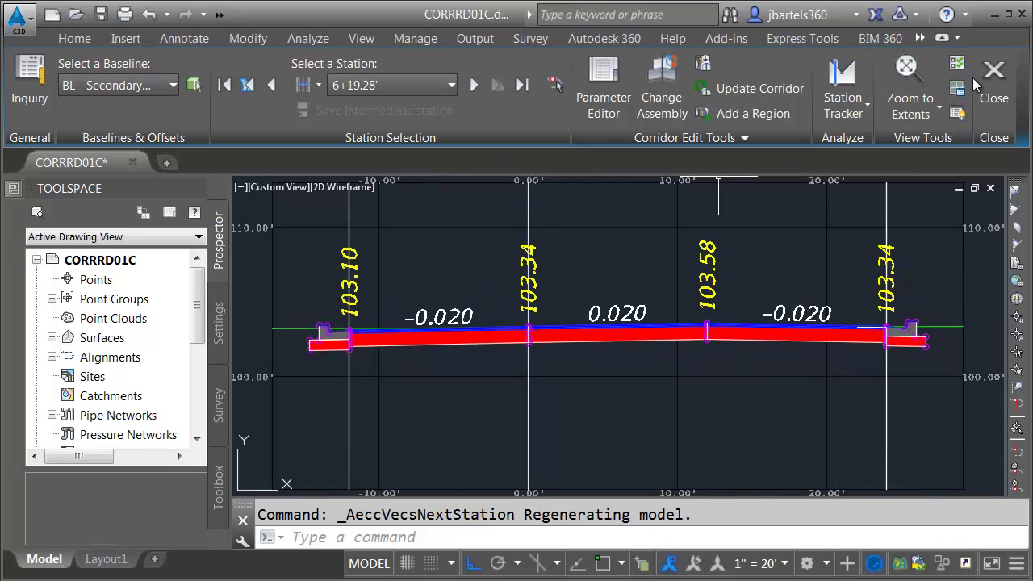
pyautogui.click(993, 76)
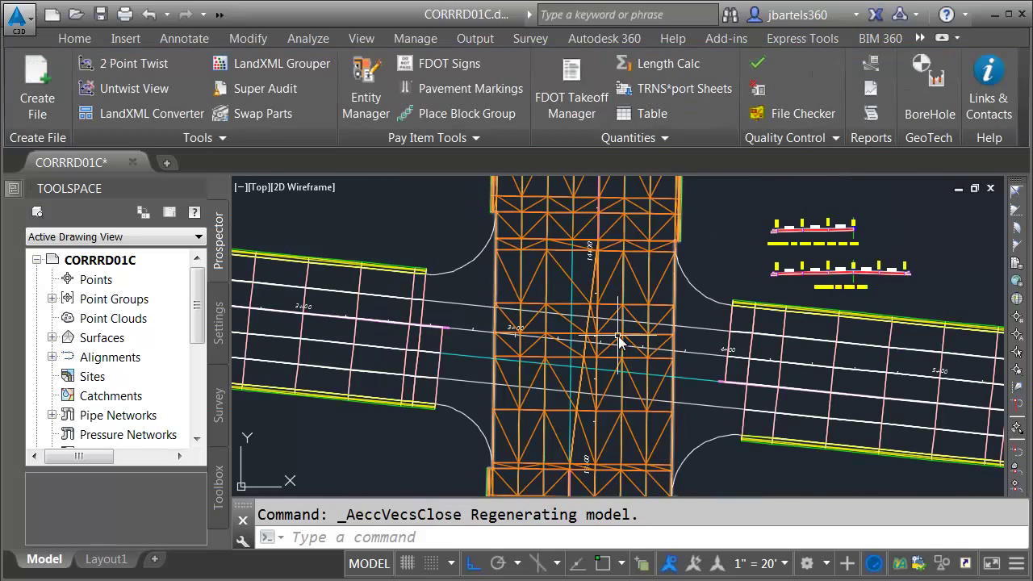
pyautogui.scroll(-2, 618, 336)
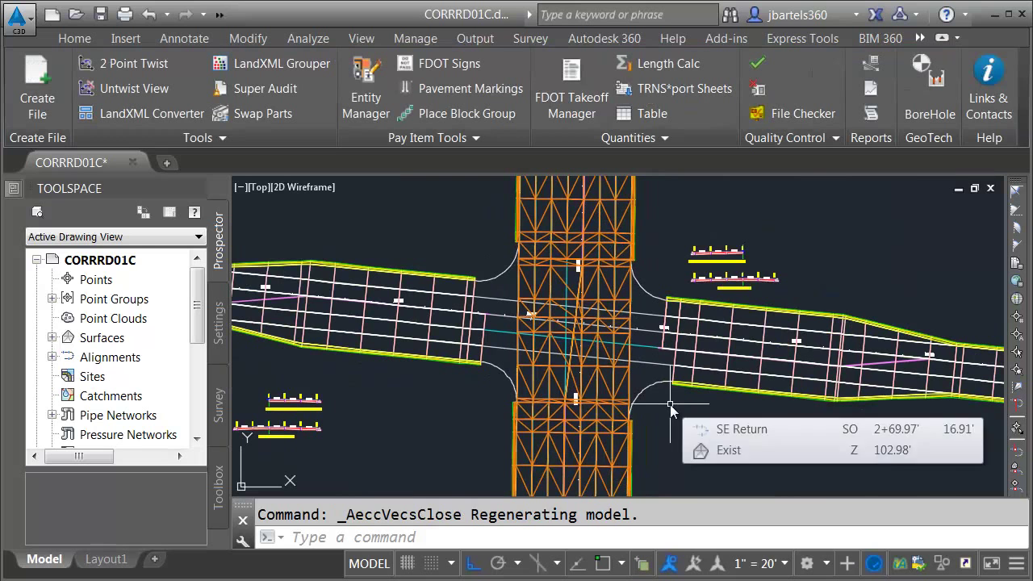